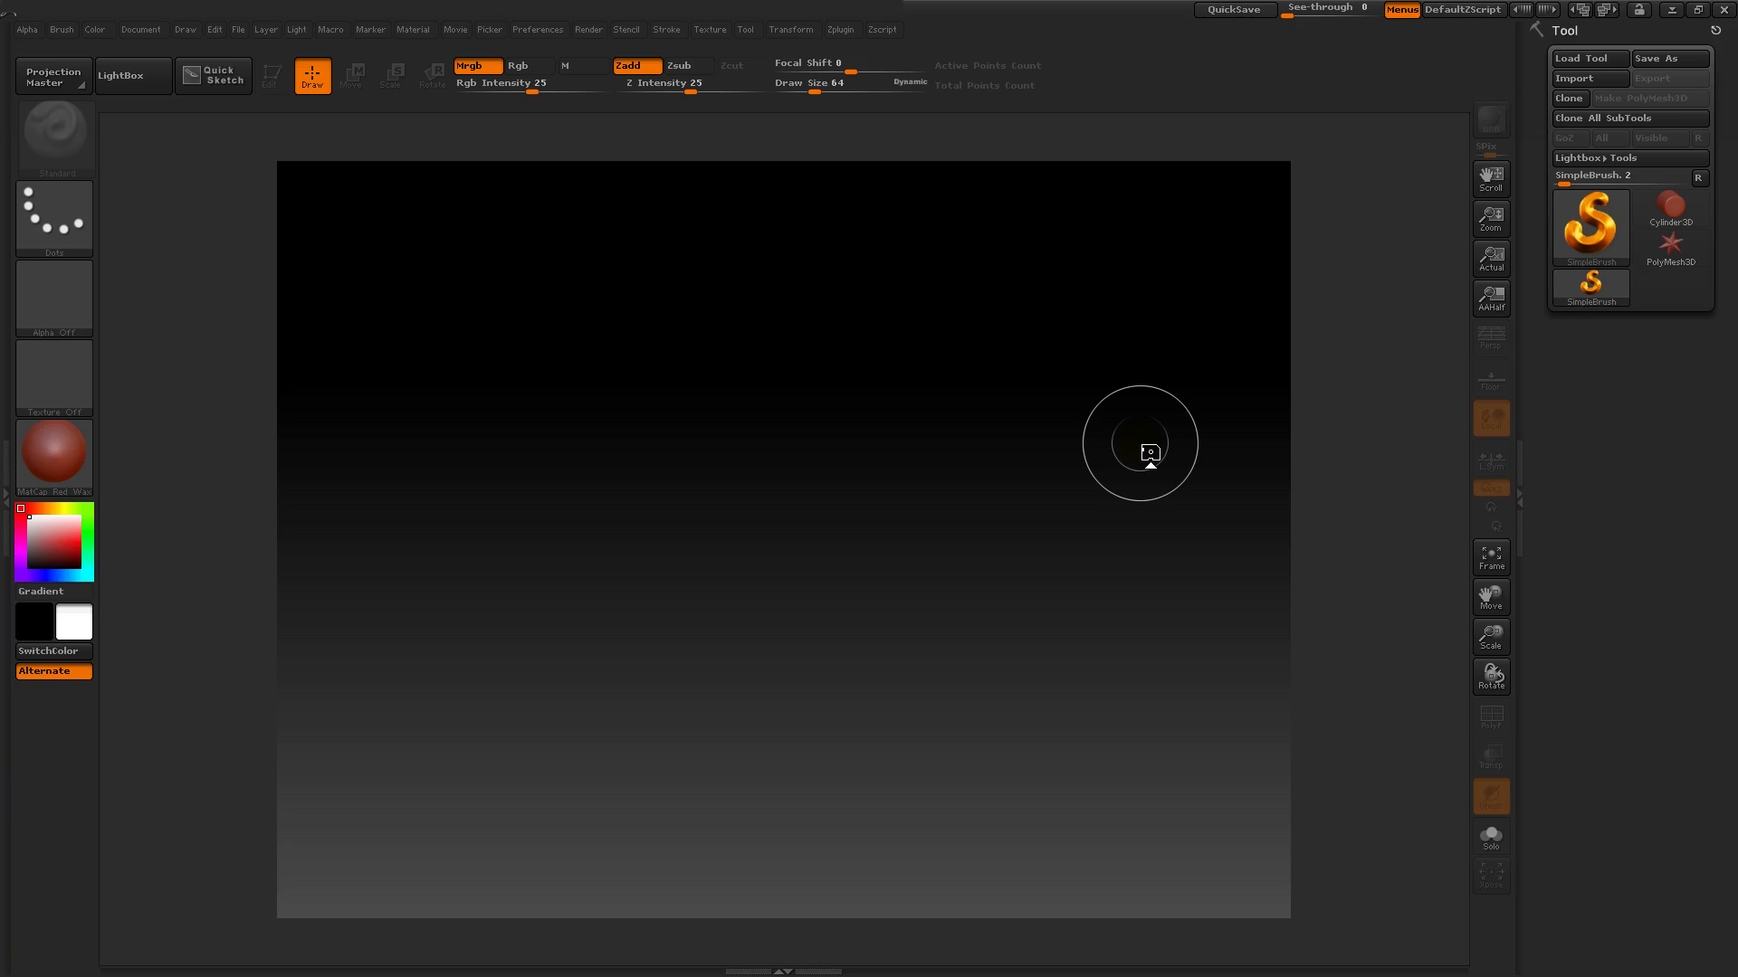
# Step: Import LowPolyBarrier.obj from Desktop > ConcreteBarrierTut and draw the barrier mesh at the canvas centre
pyautogui.click(1589, 78)
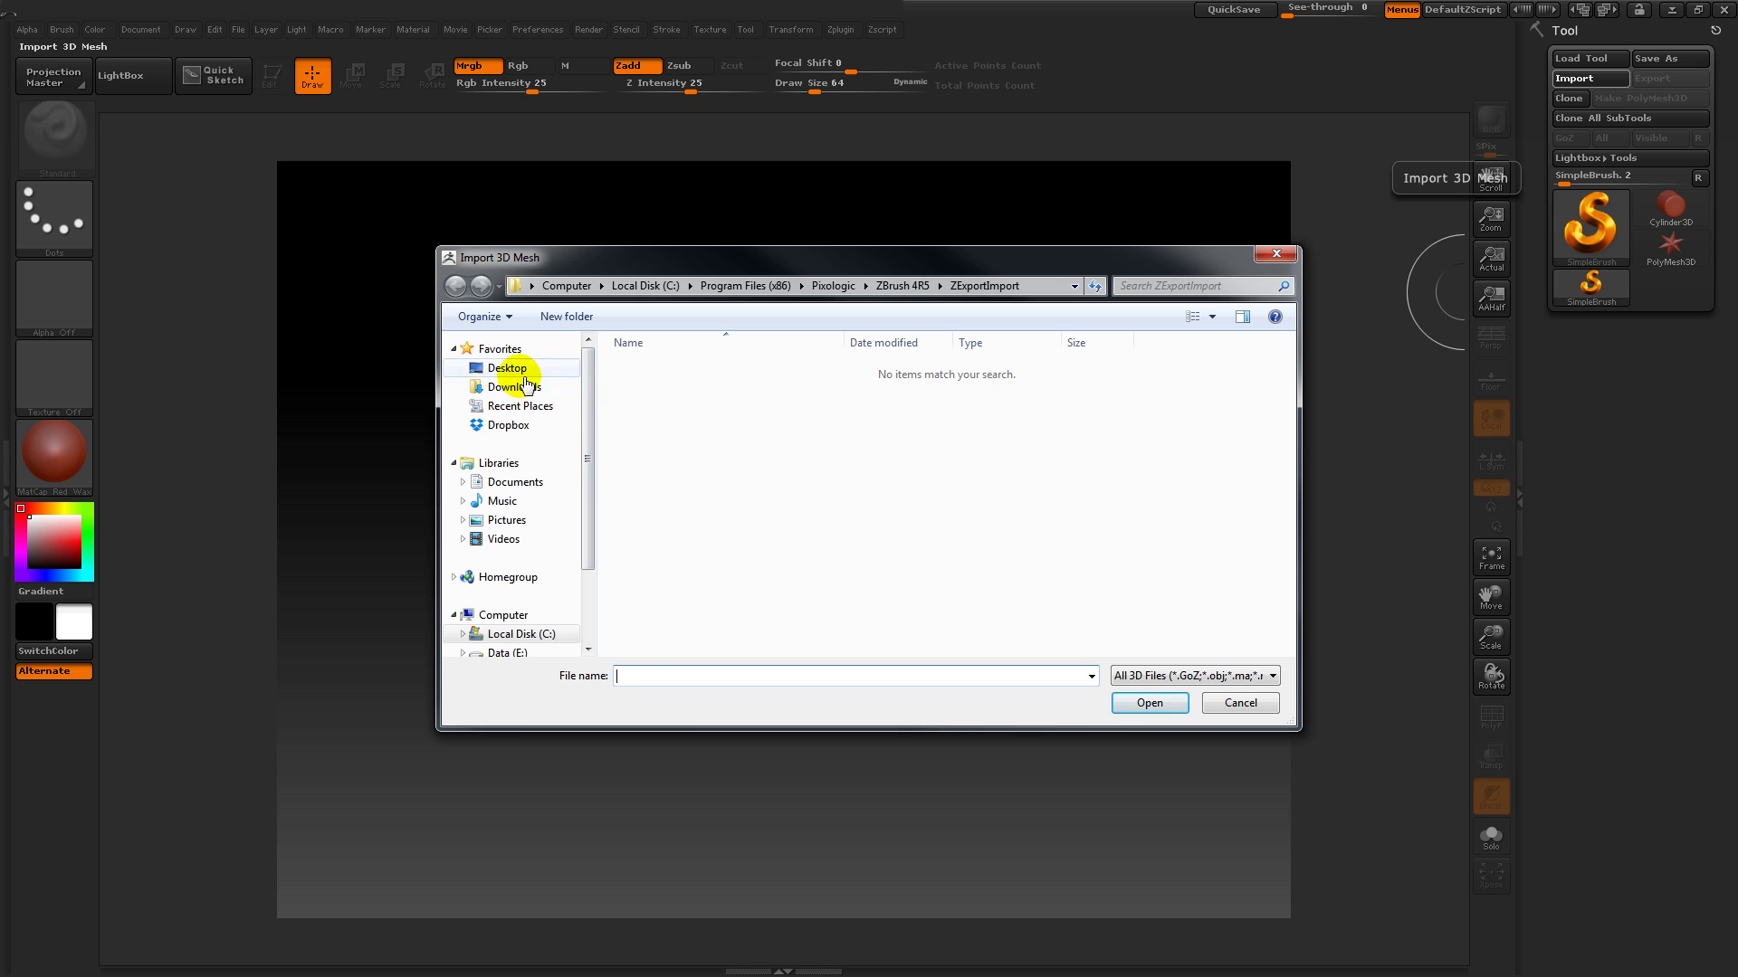
pyautogui.click(509, 368)
pyautogui.doubleClick(910, 457)
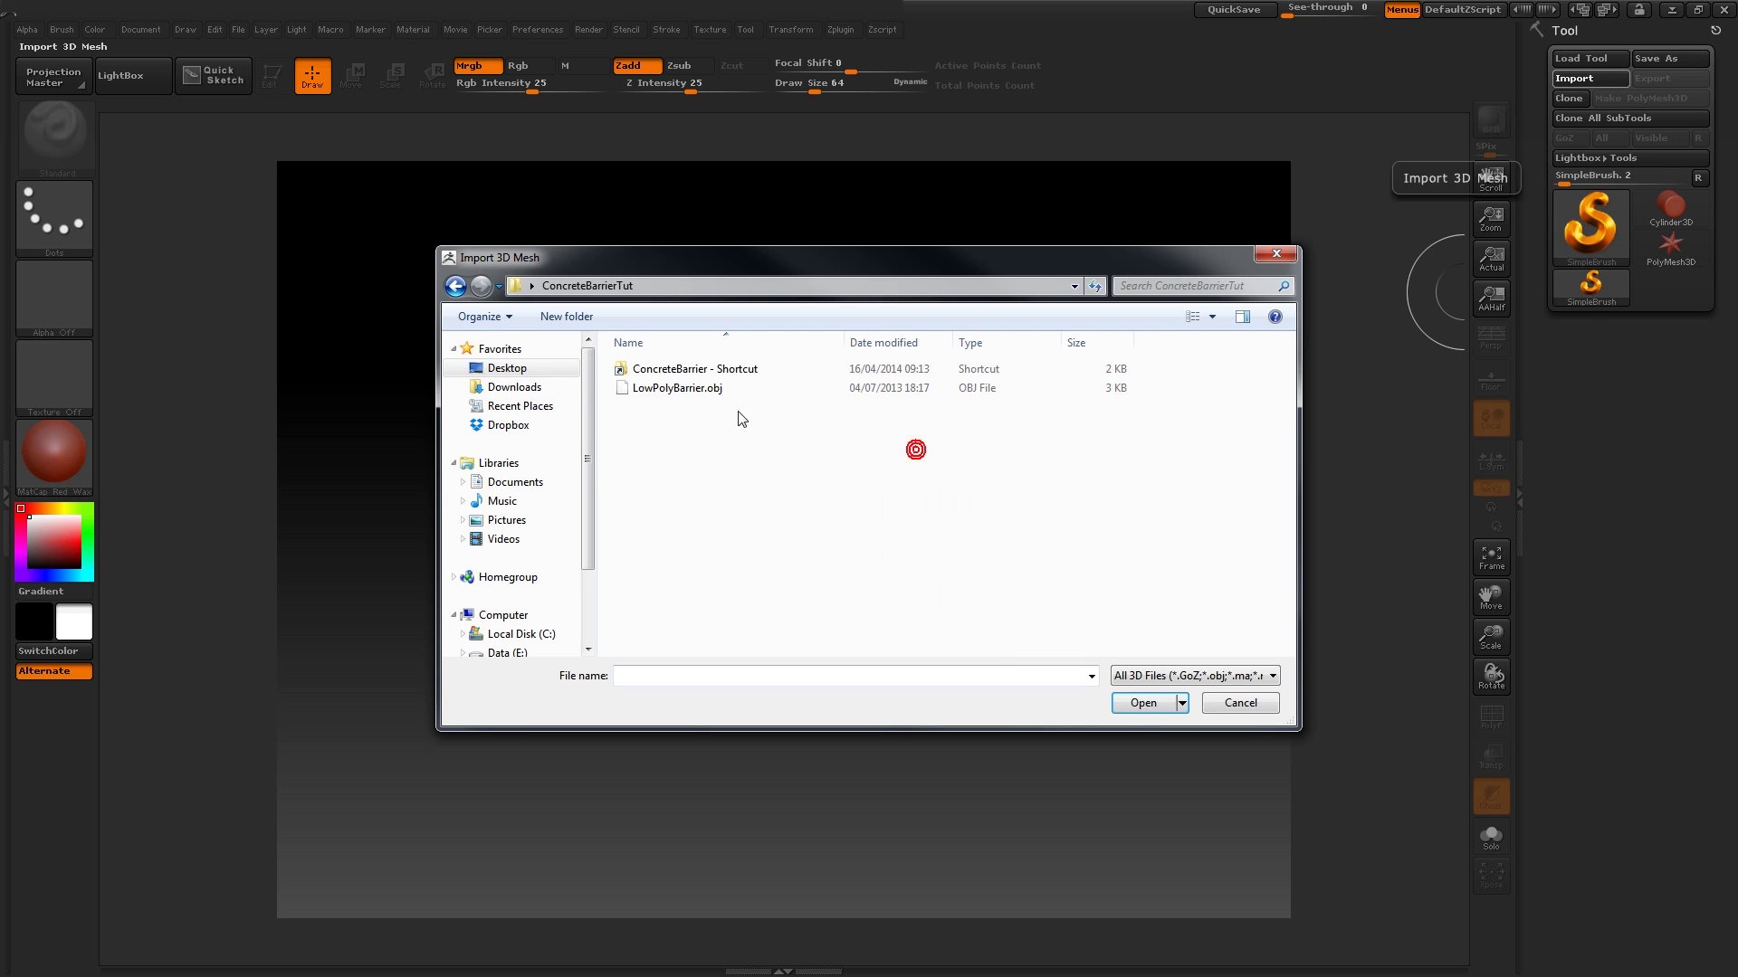
pyautogui.doubleClick(702, 395)
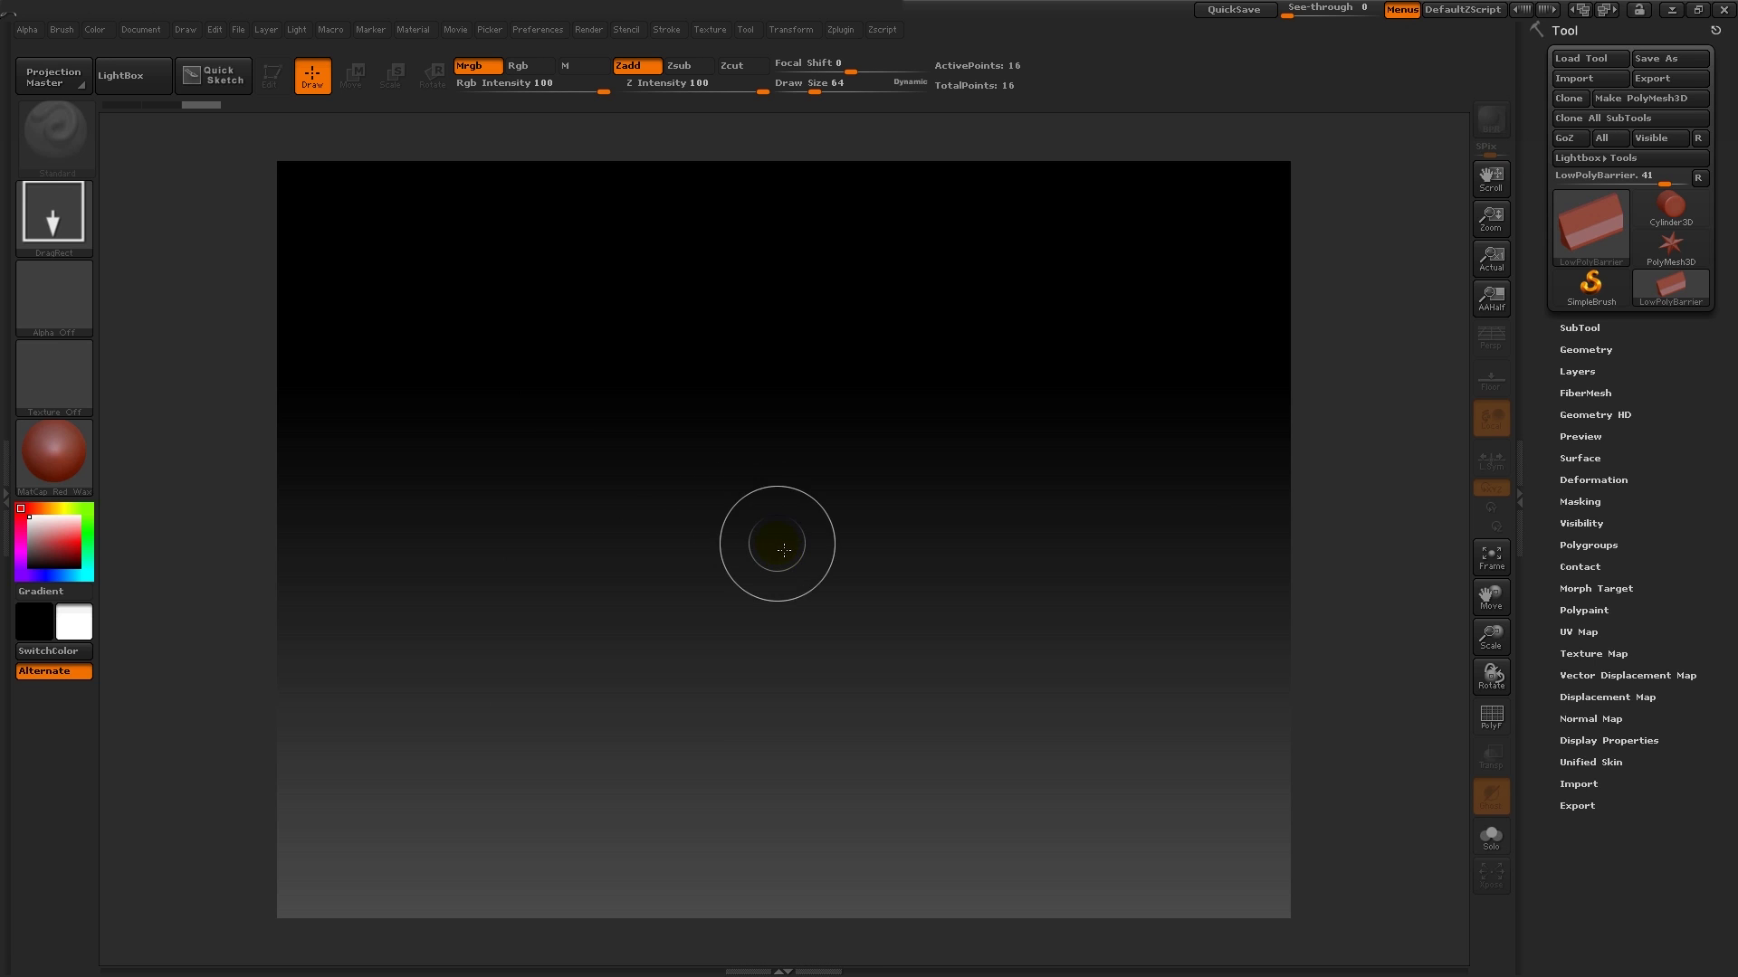
pyautogui.moveTo(777, 543)
pyautogui.mouseDown()
pyautogui.moveTo(826, 722)
pyautogui.moveTo(788, 876)
pyautogui.mouseUp()
# Step: Enter Edit mode, orbit the barrier to a three-quarter view, then trial one subdivision and undo it
pyautogui.press('t')
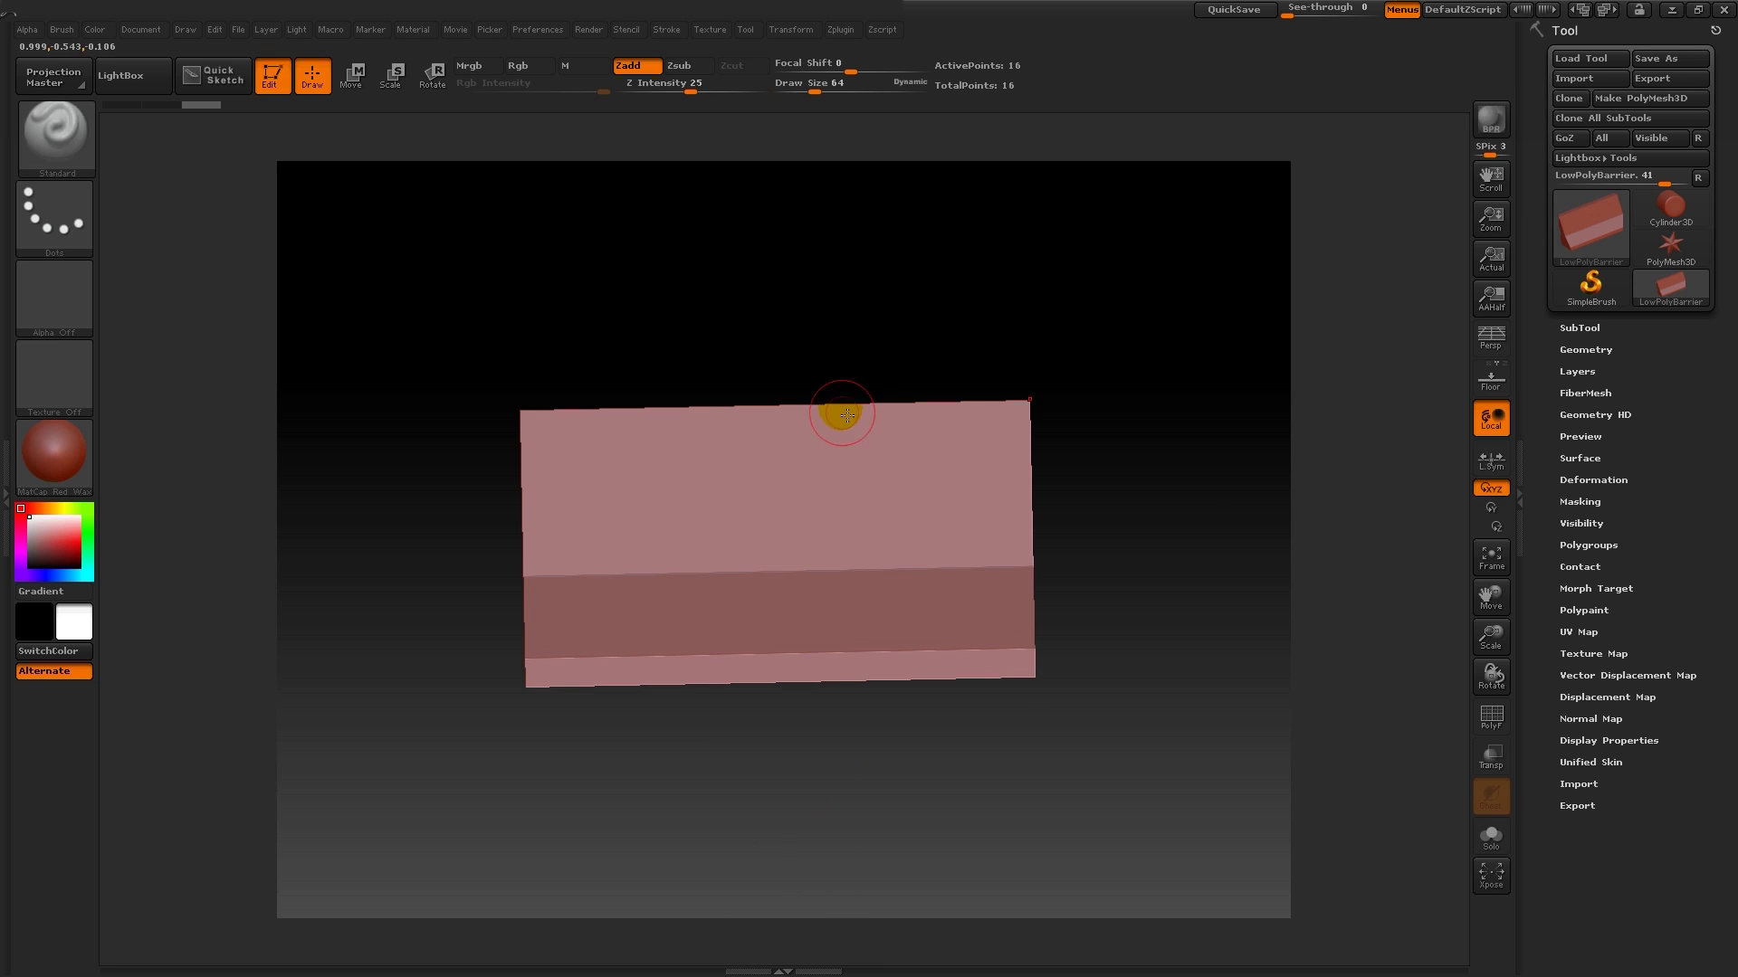
pyautogui.moveTo(801, 324)
pyautogui.mouseDown()
pyautogui.moveTo(851, 370)
pyautogui.moveTo(833, 369)
pyautogui.mouseUp()
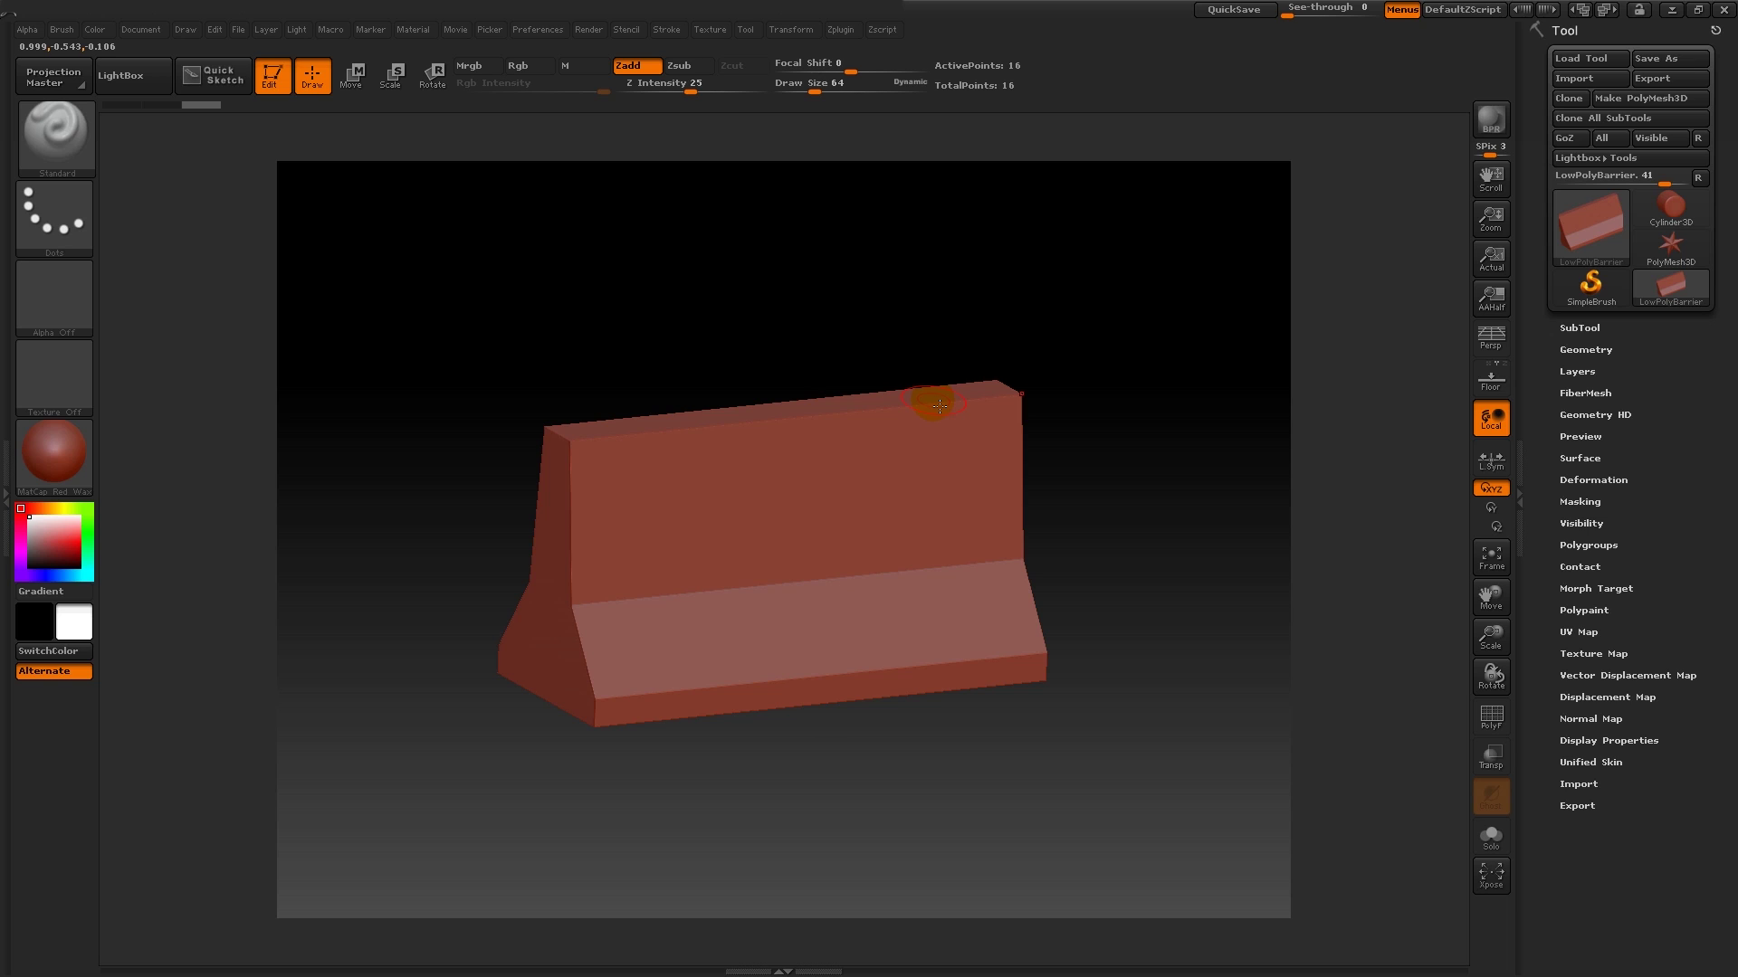
pyautogui.hotkey('ctrl', 'd')
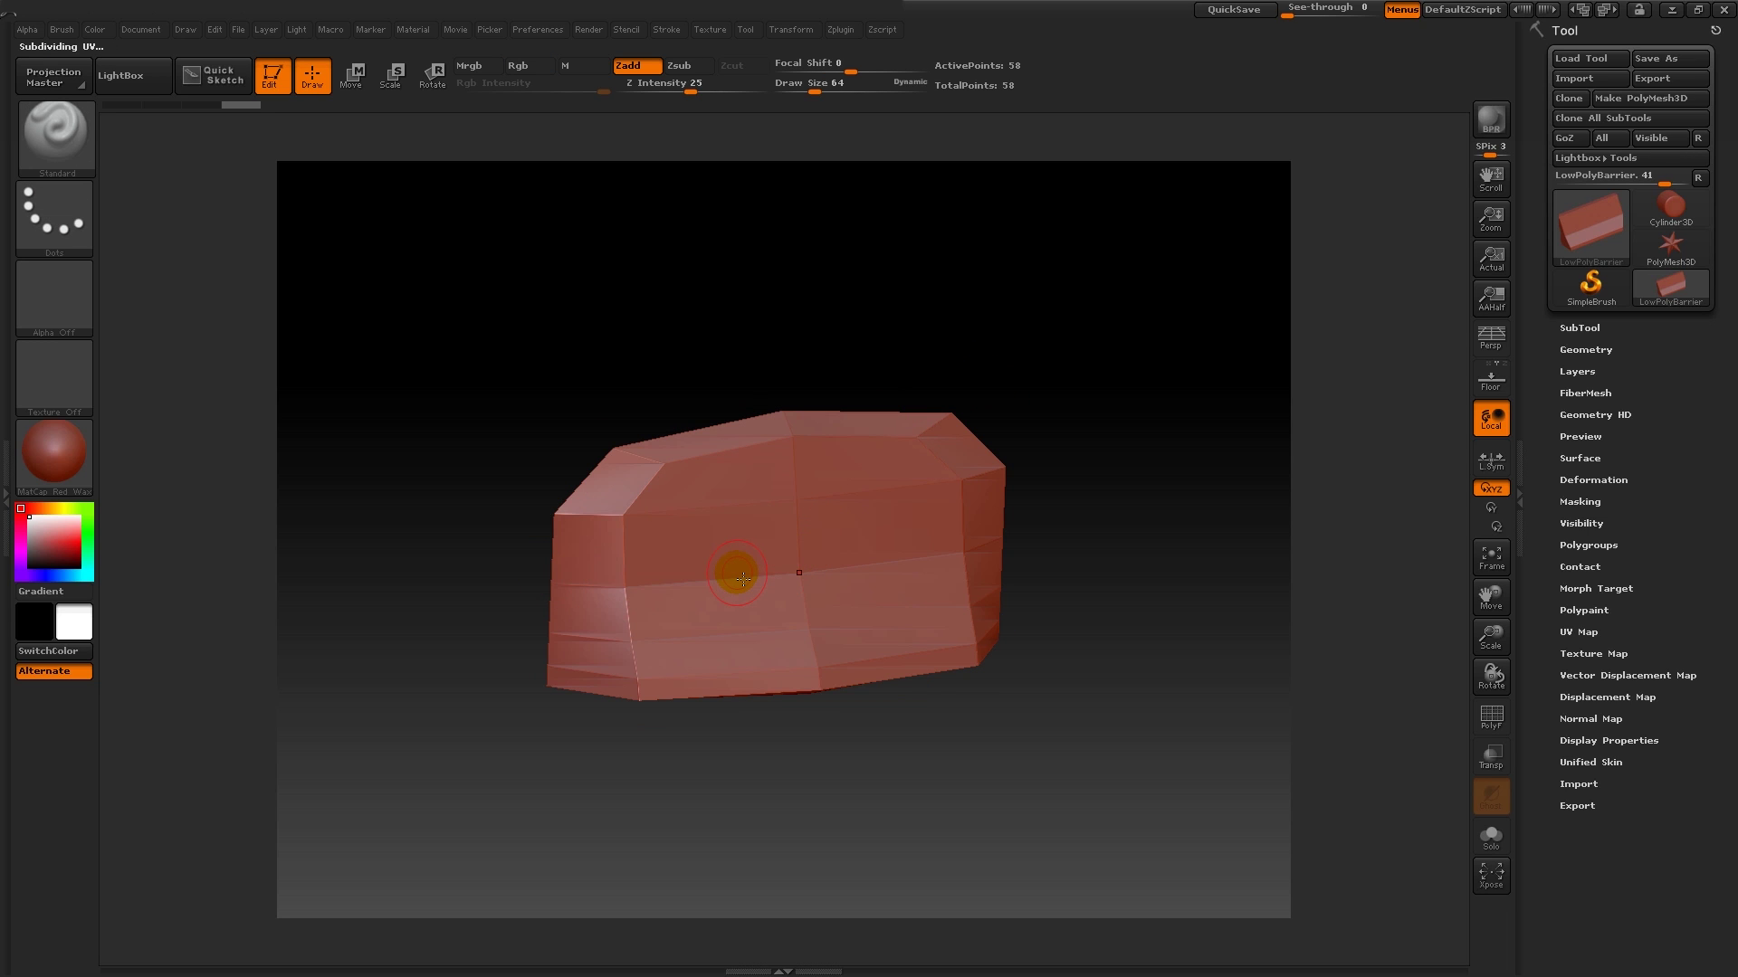
pyautogui.press('ctrl')
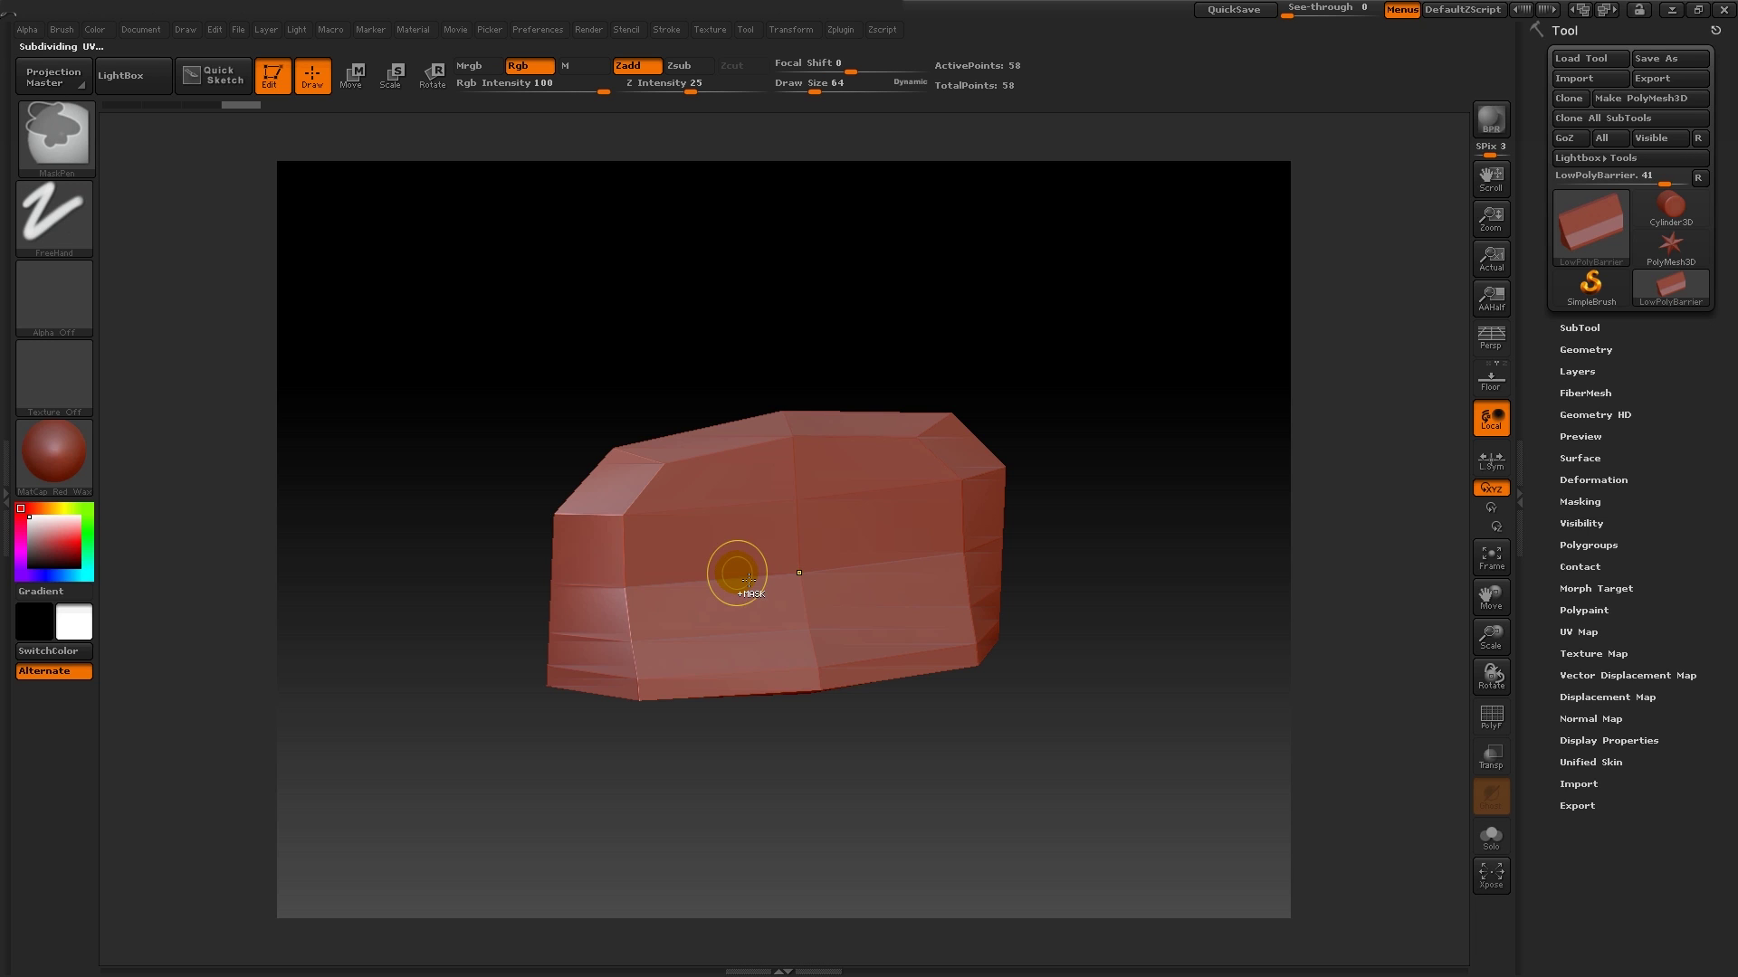
pyautogui.hotkey('ctrl', 'z')
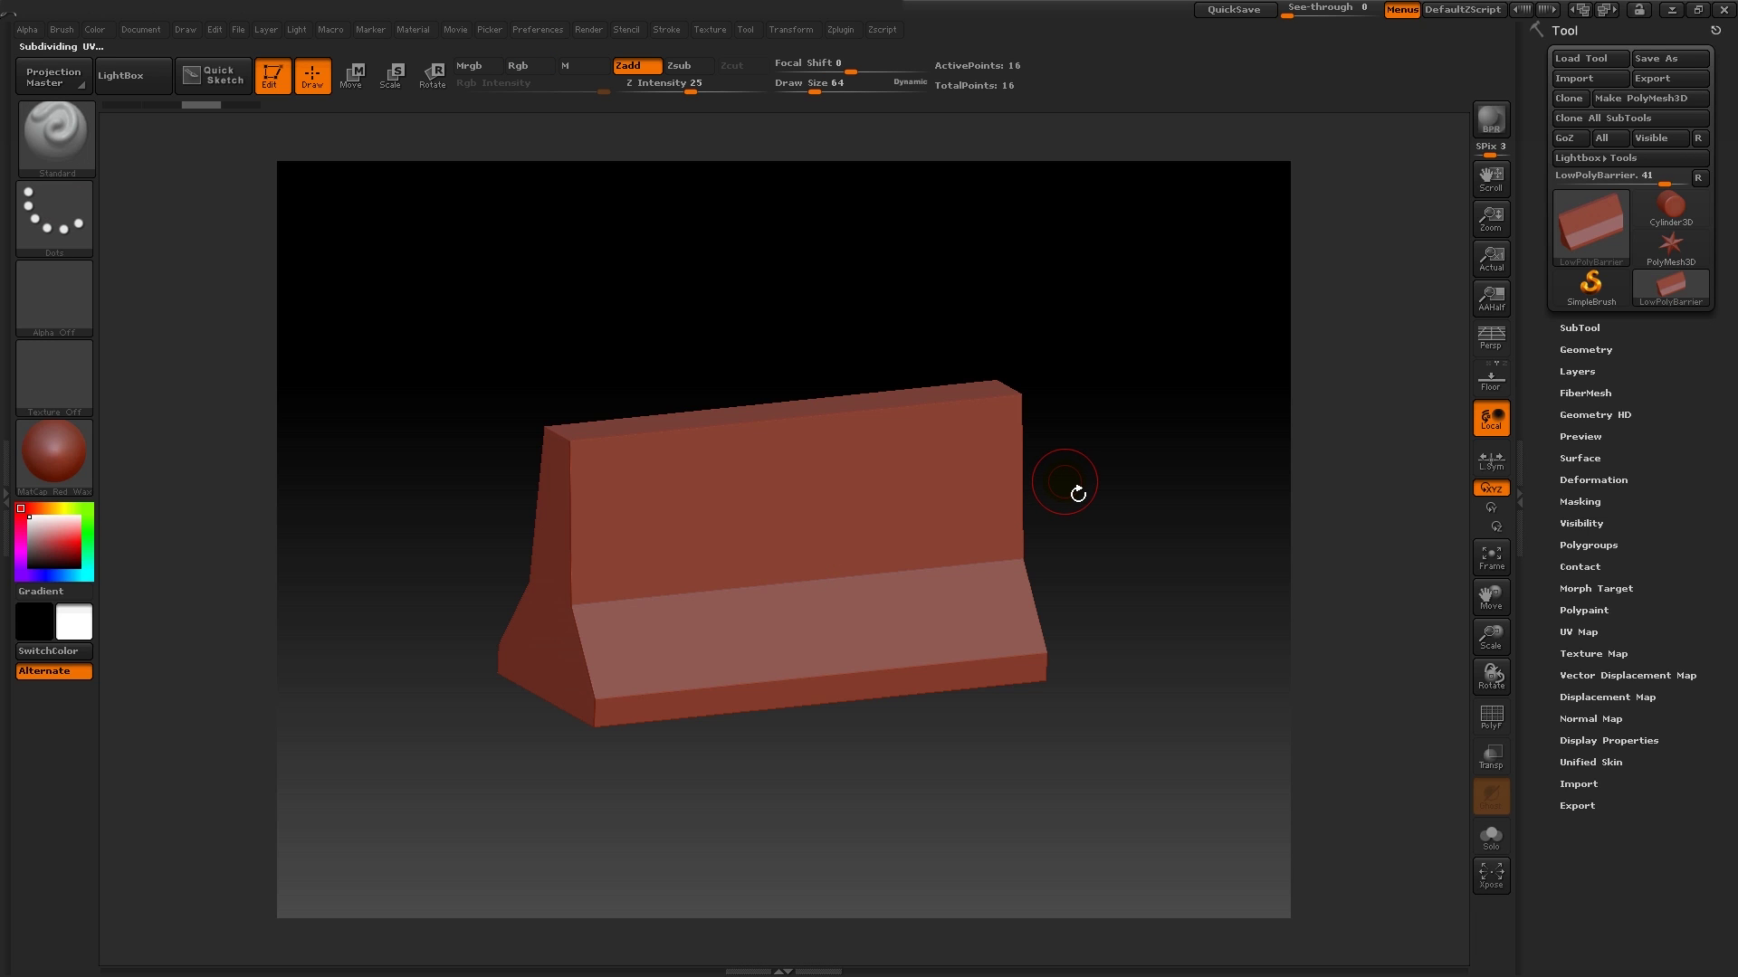
pyautogui.click(1602, 351)
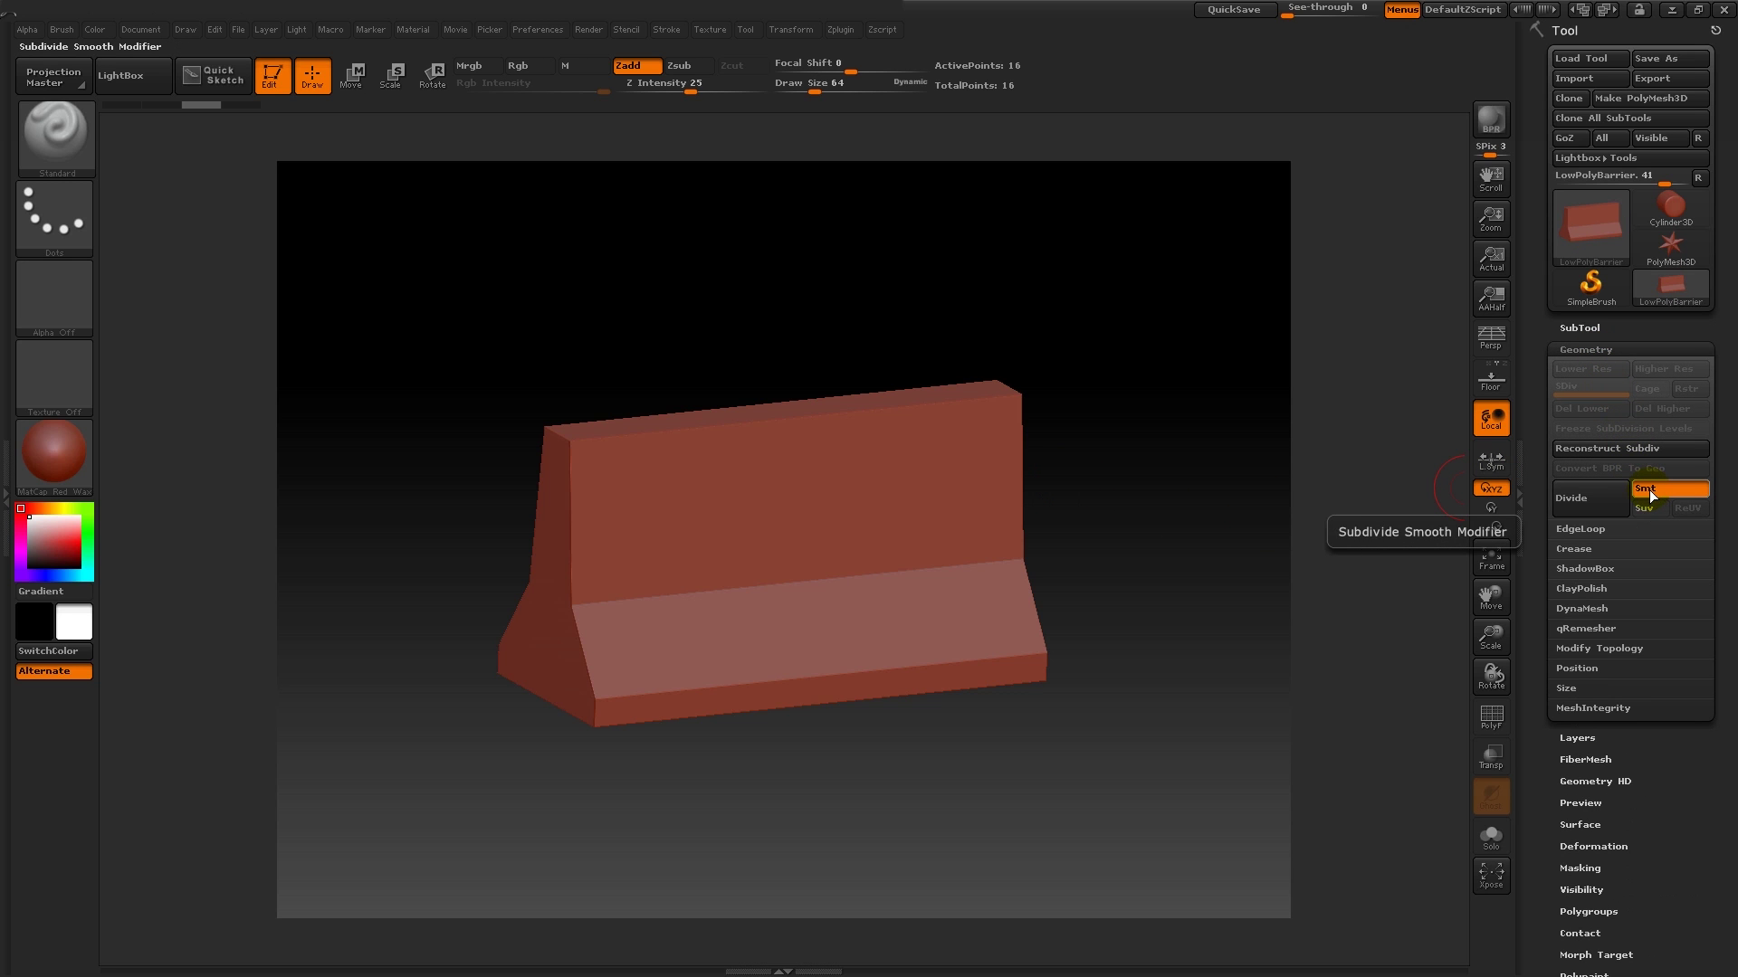
# Step: With Smt off, subdivide the barrier to SDiv 10 (3.670 million points) and enlarge it in view
pyautogui.click(1669, 488)
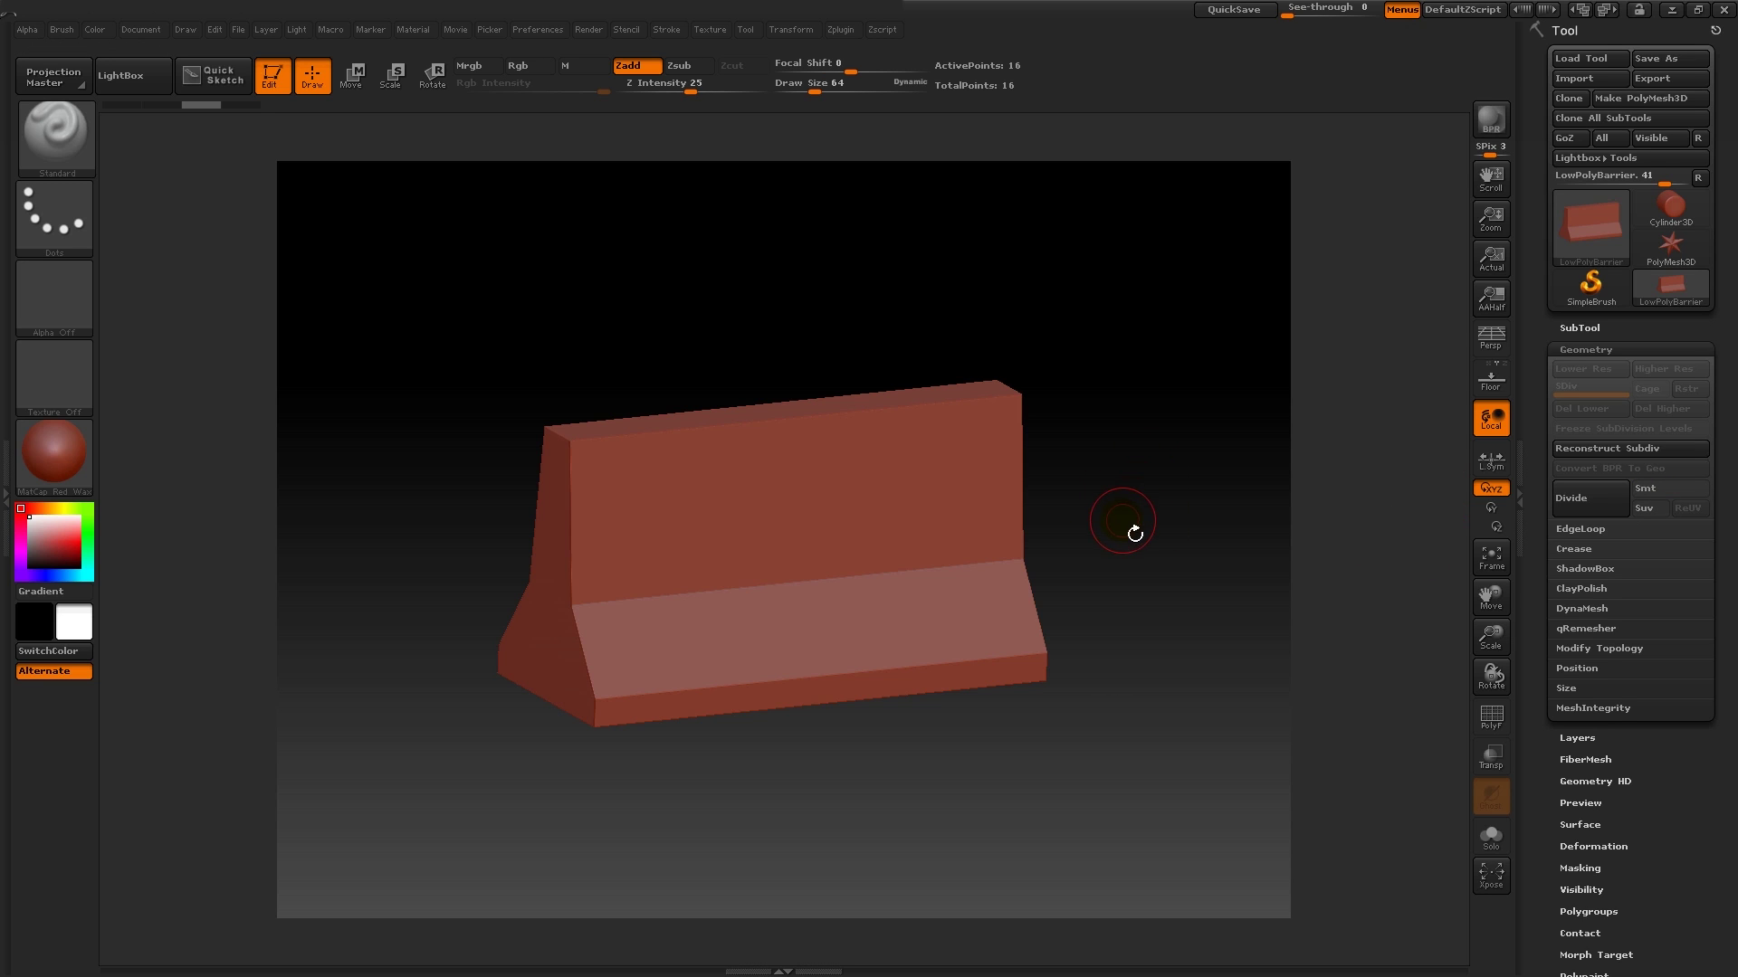
pyautogui.hotkey('ctrl', 'd')
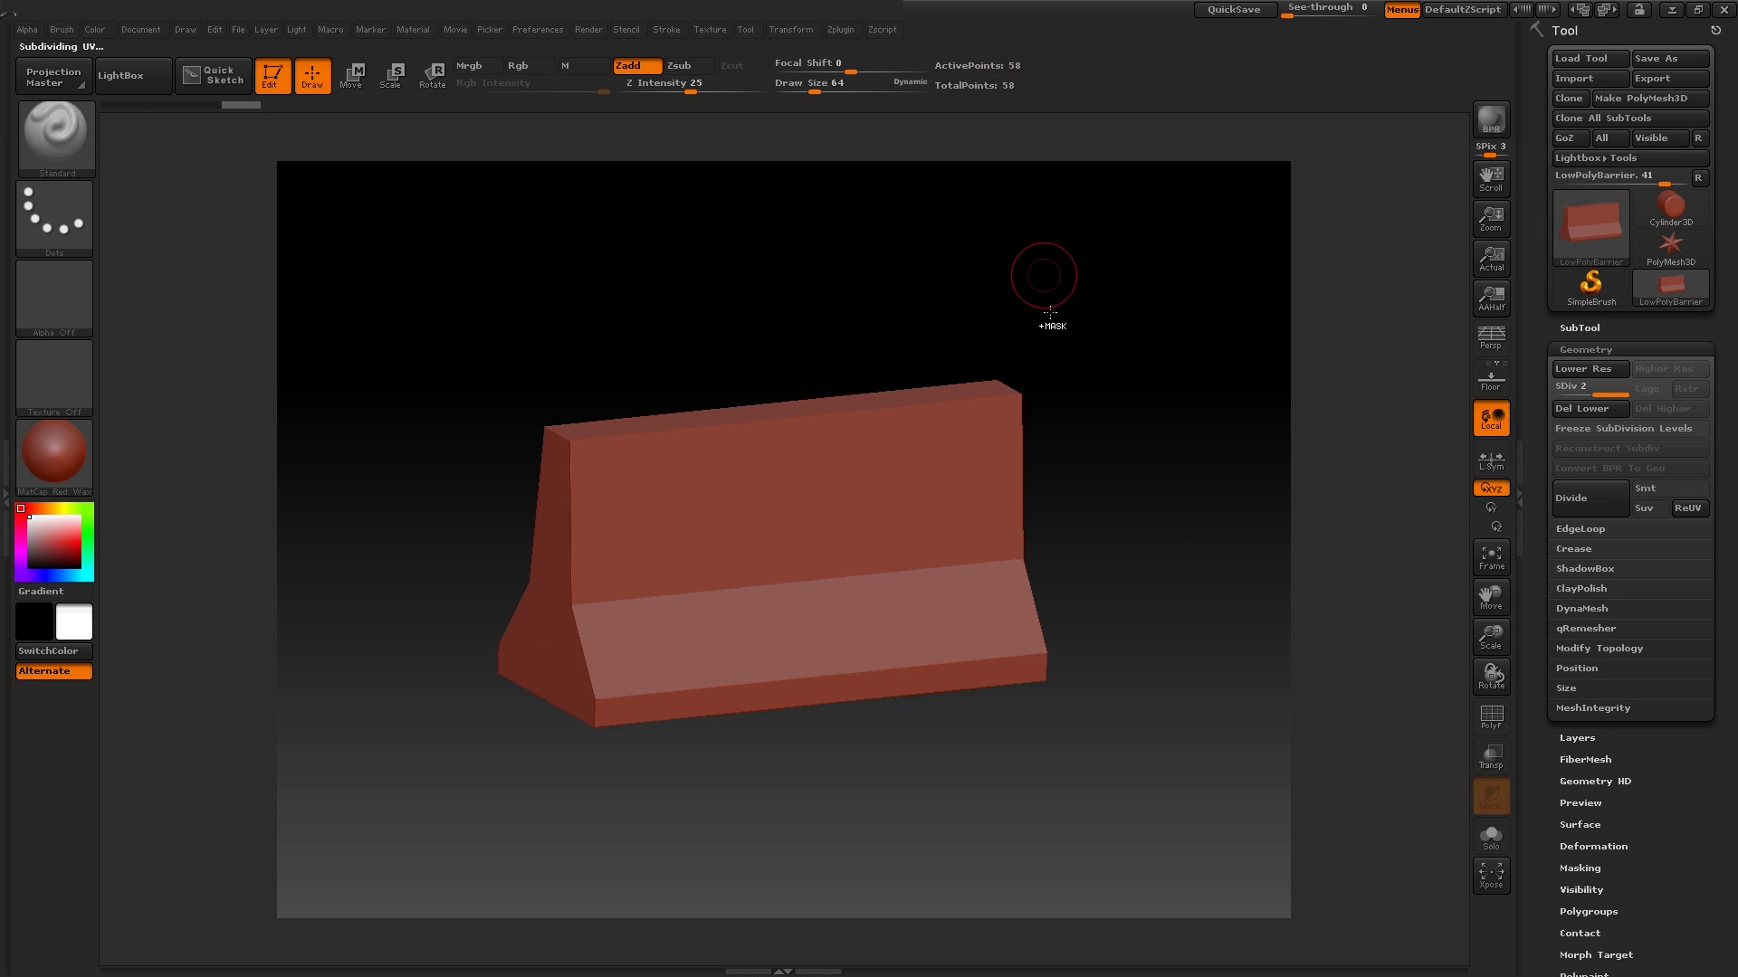
pyautogui.hotkey('ctrl', 'd')
pyautogui.hotkey('ctrl', 'd')
pyautogui.hotkey('ctrl', 'd')
pyautogui.hotkey('ctrl', 'd')
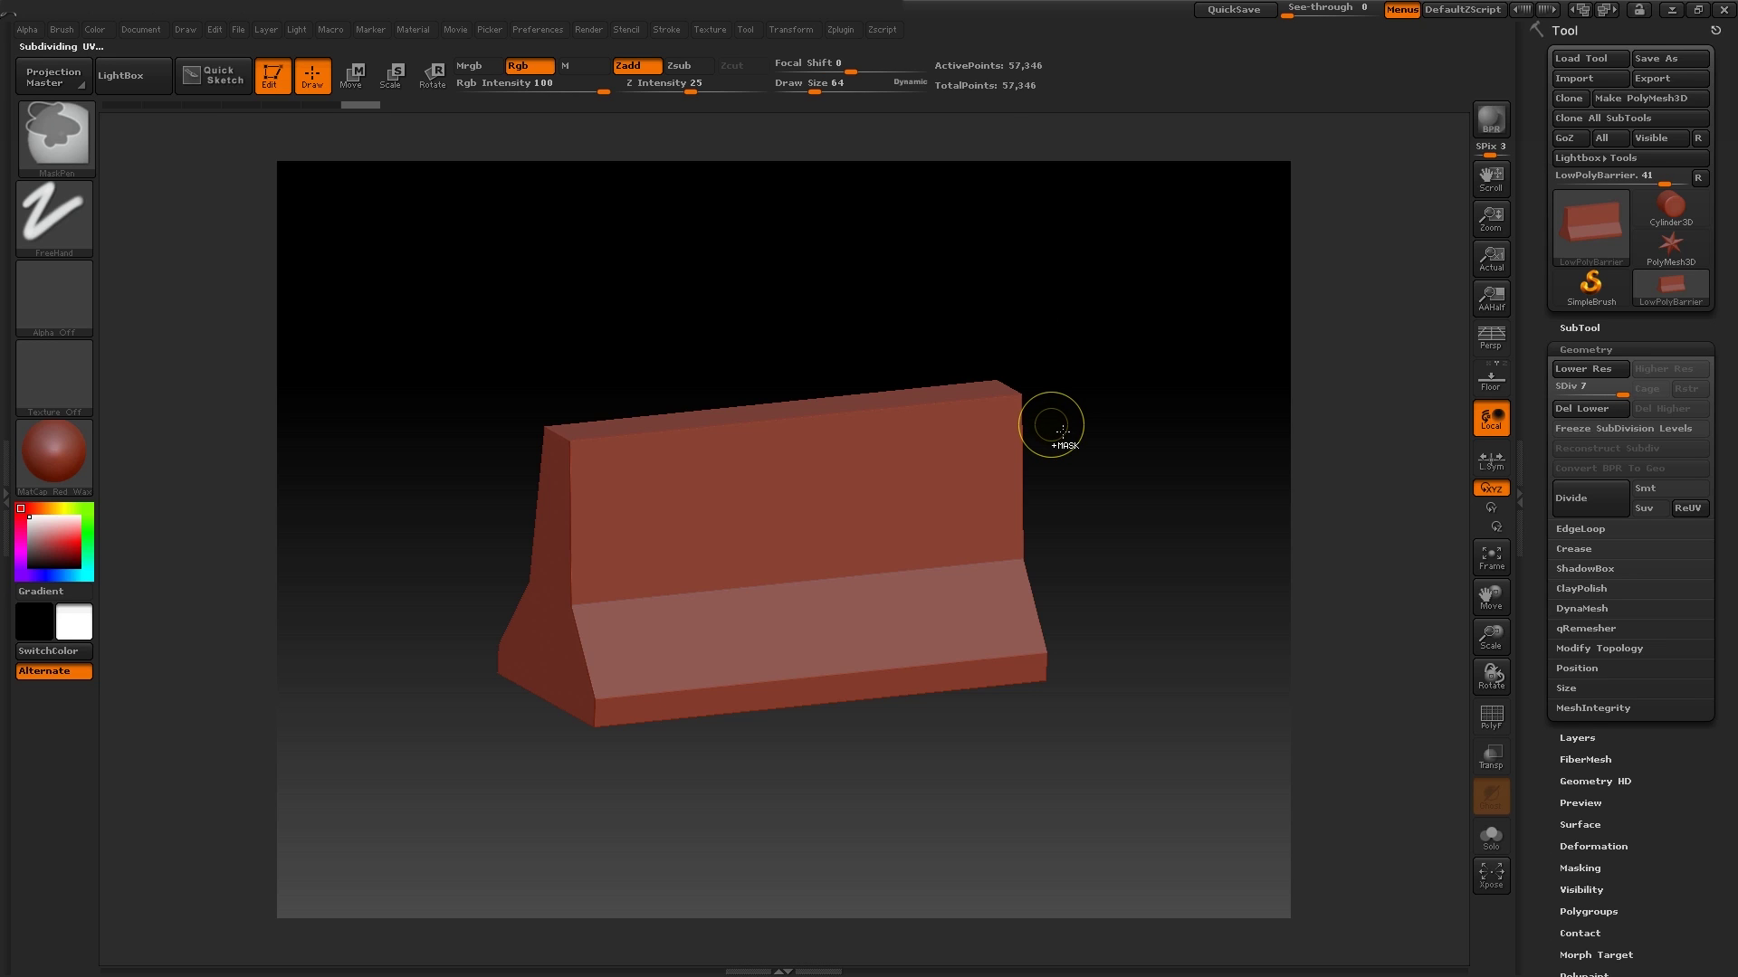
pyautogui.hotkey('ctrl', 'd')
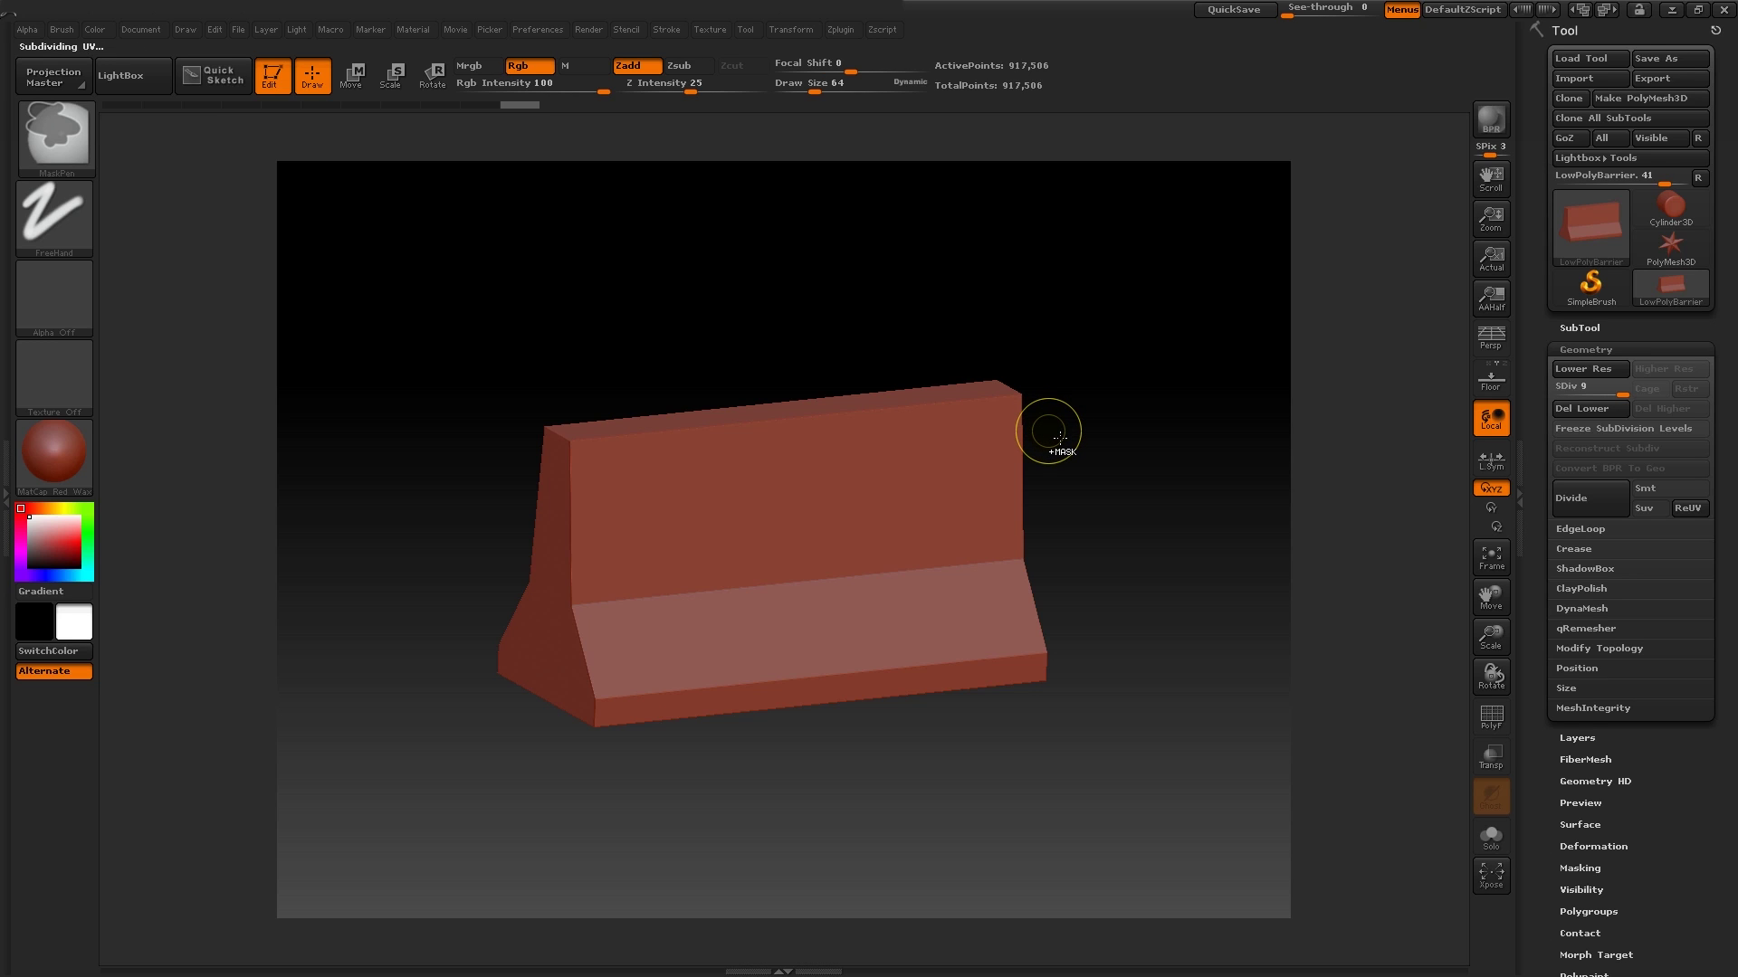
pyautogui.hotkey('ctrl', 'd')
pyautogui.moveTo(1492, 640); pyautogui.dragTo(1510, 664)
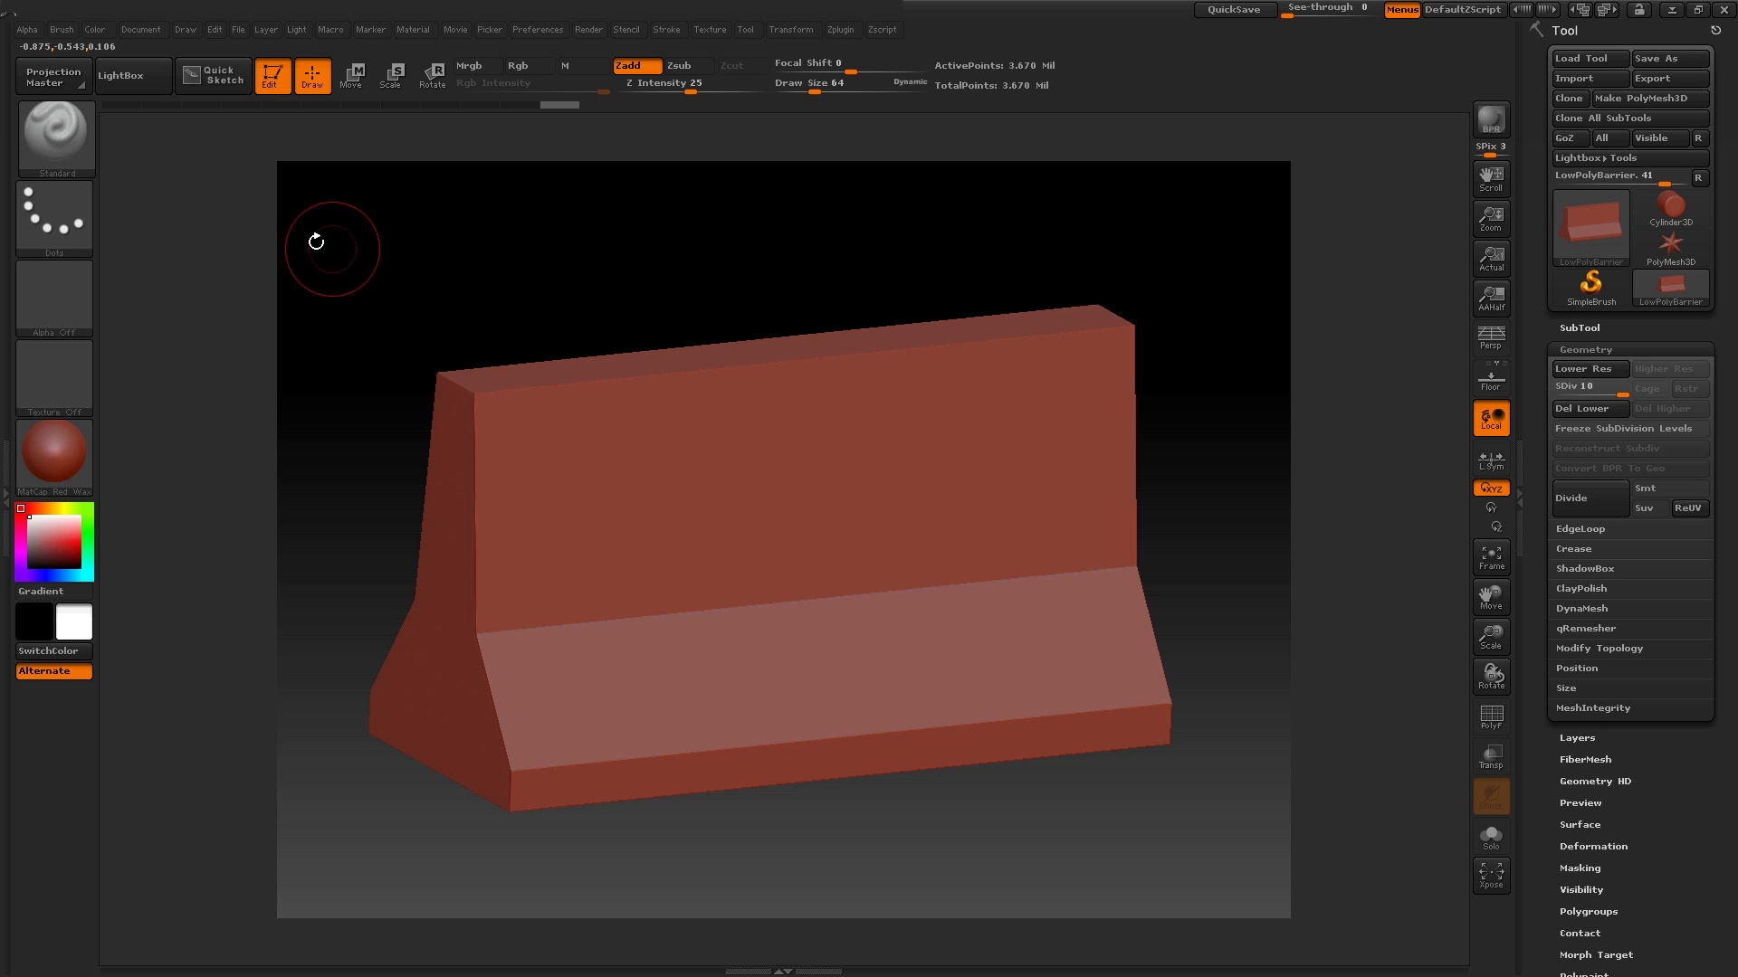
pyautogui.click(59, 134)
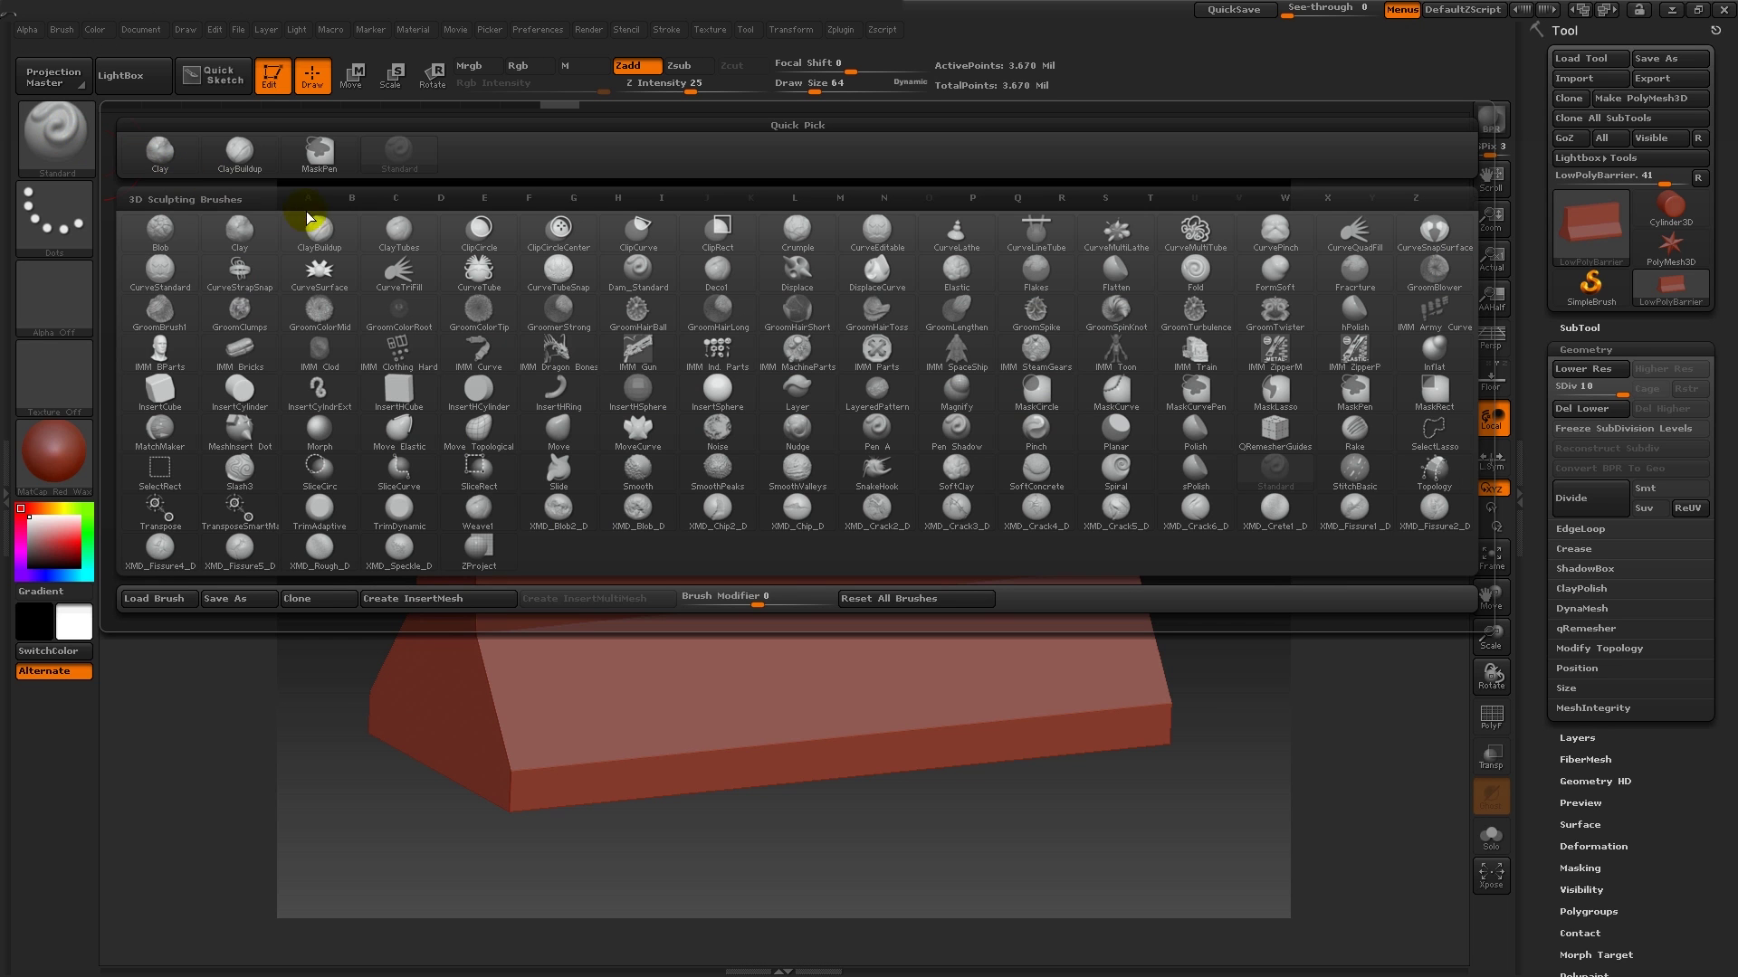
# Step: Choose the ClayTubes brush and switch it to Zsub so it carves into the surface
pyautogui.moveTo(408, 243)
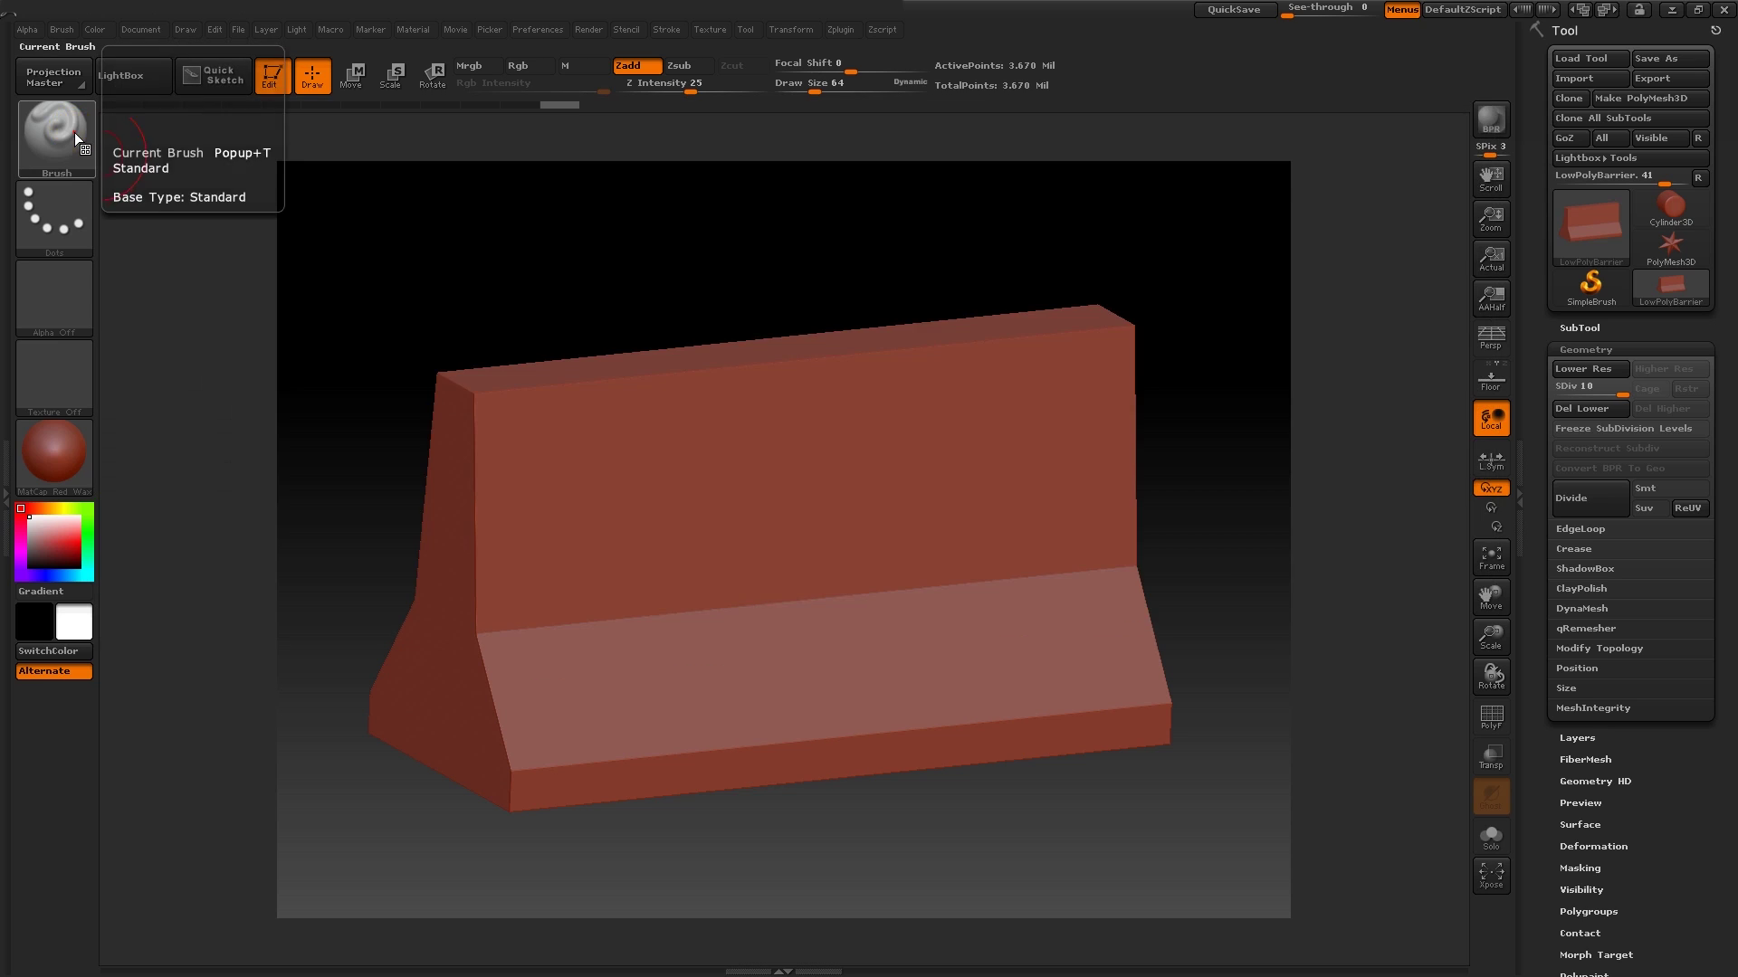
pyautogui.click(74, 132)
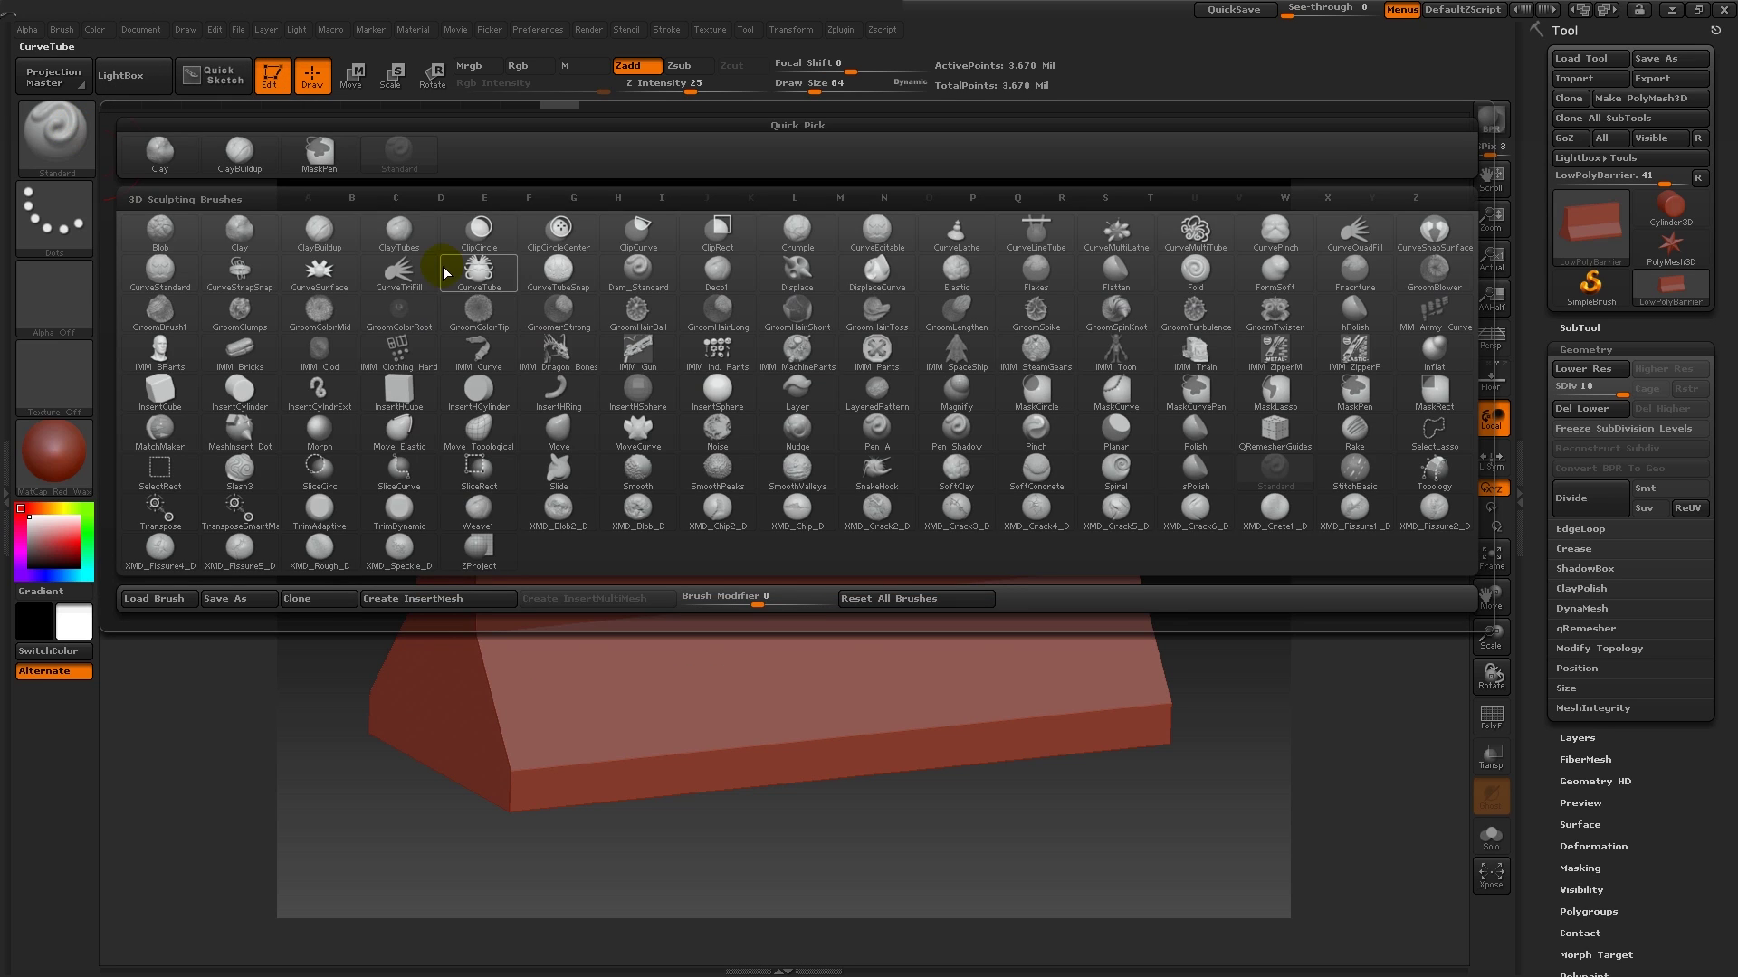
pyautogui.click(377, 225)
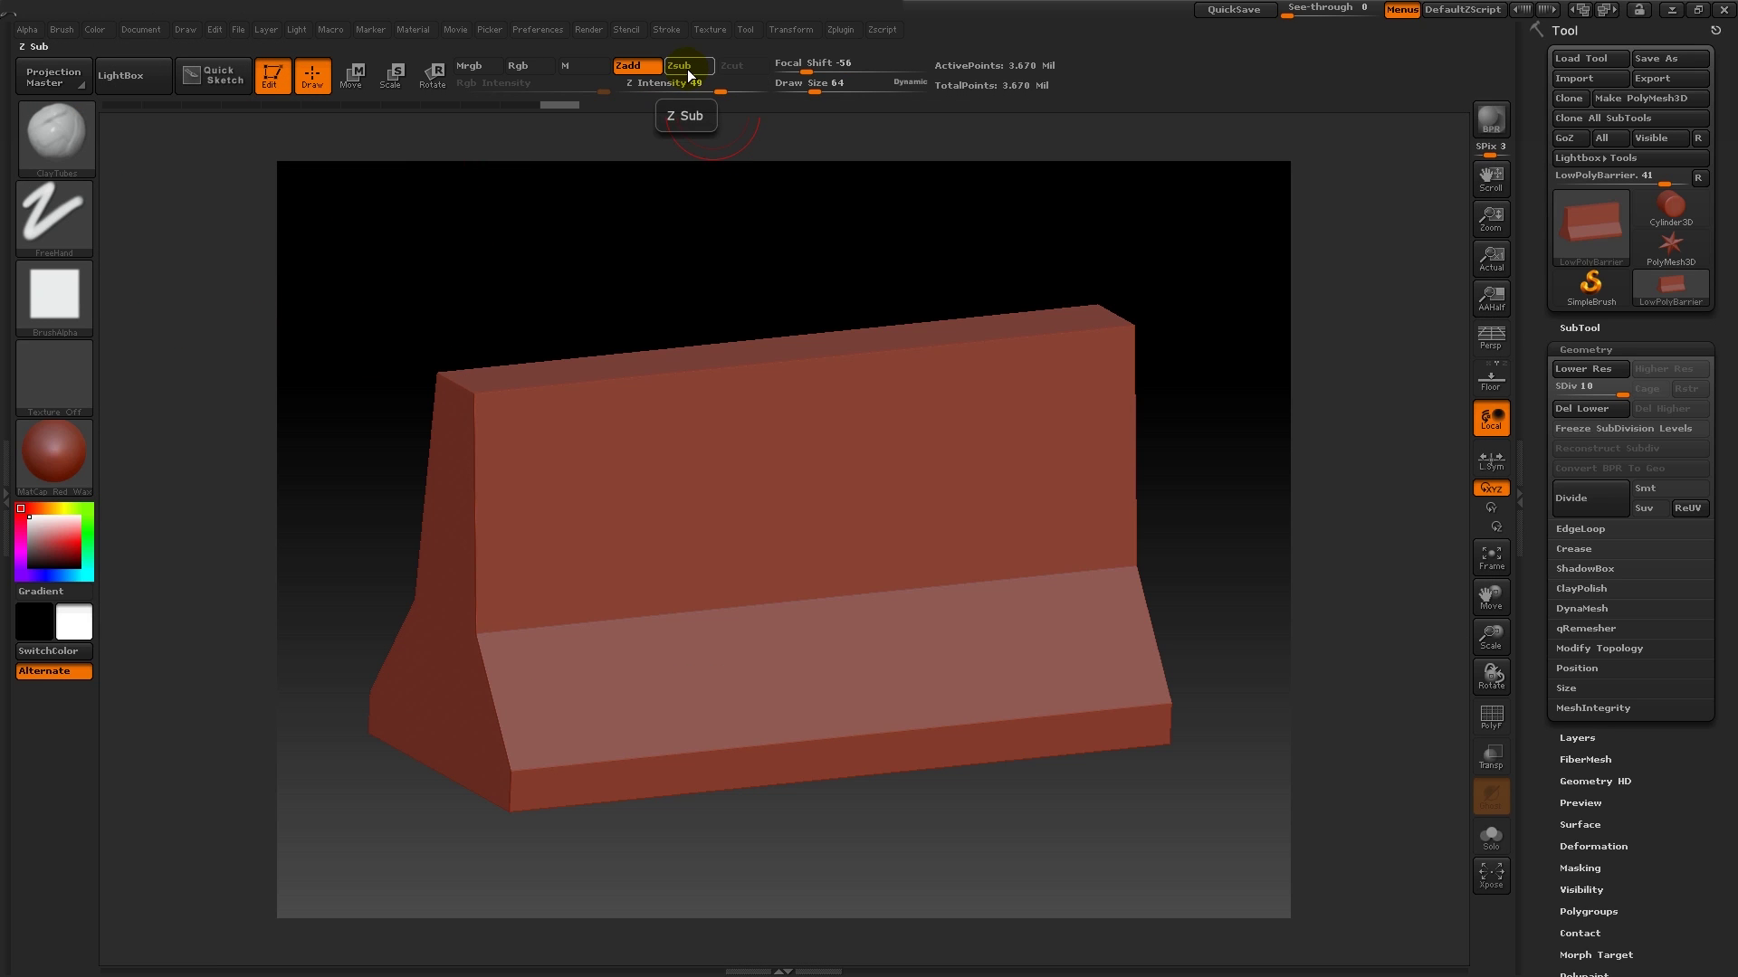
pyautogui.click(686, 67)
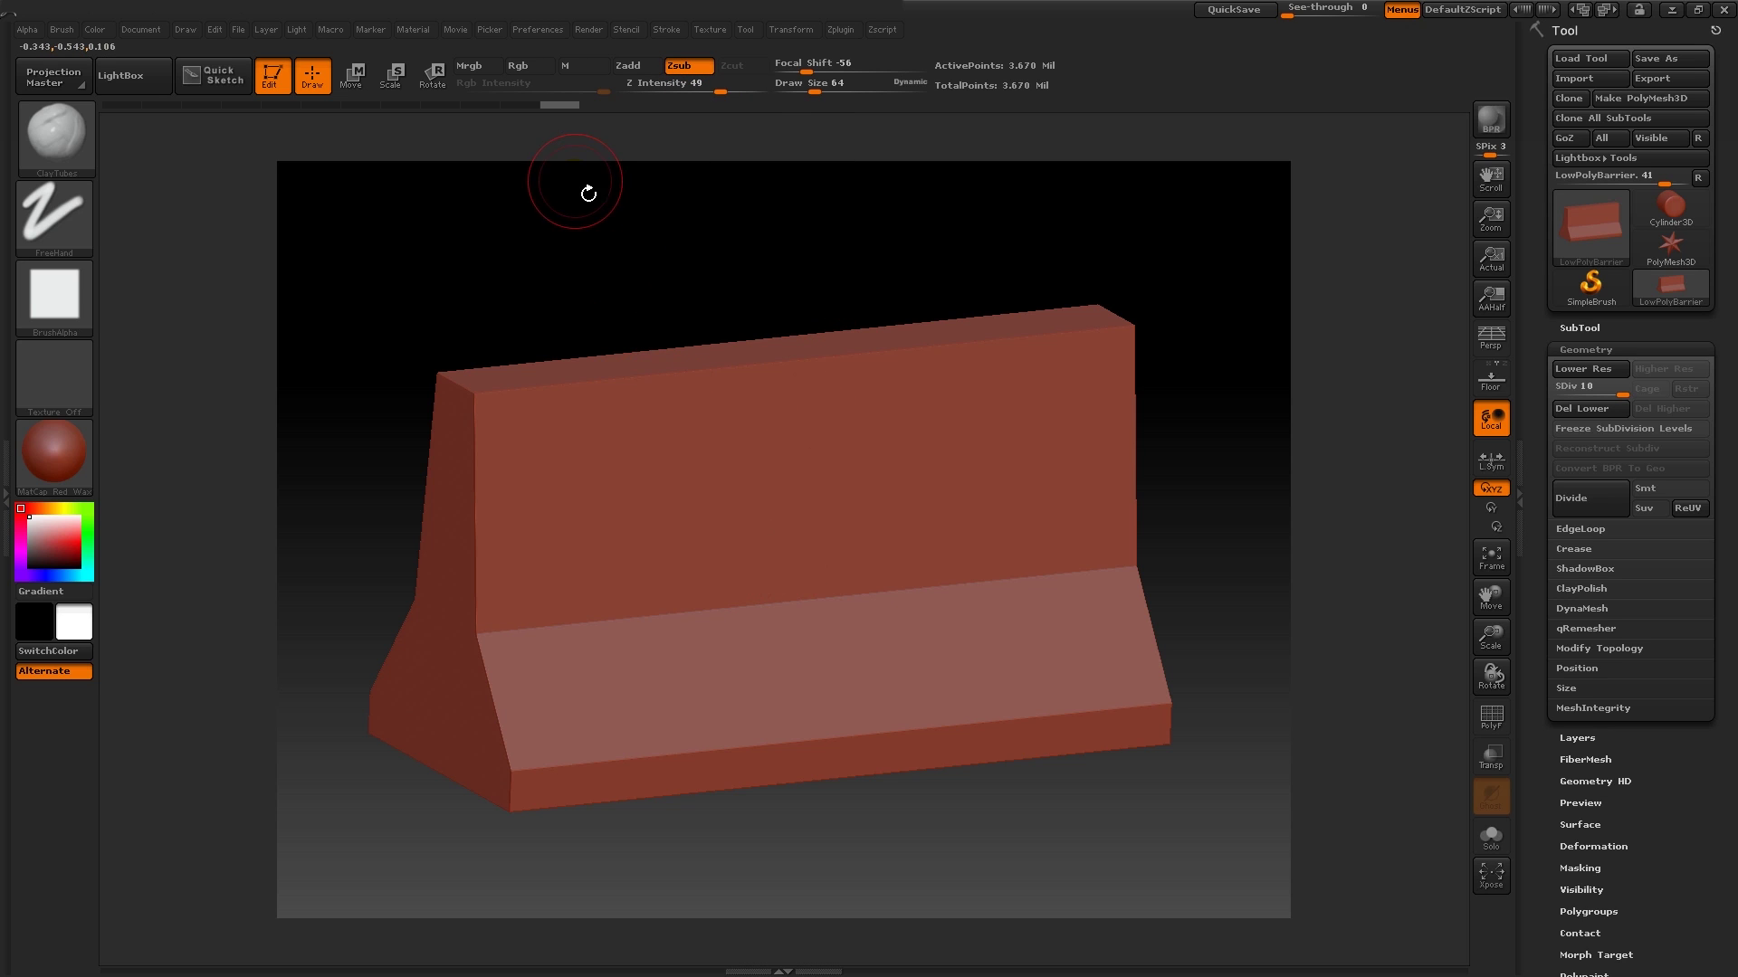
pyautogui.moveTo(586, 190); pyautogui.dragTo(601, 241)
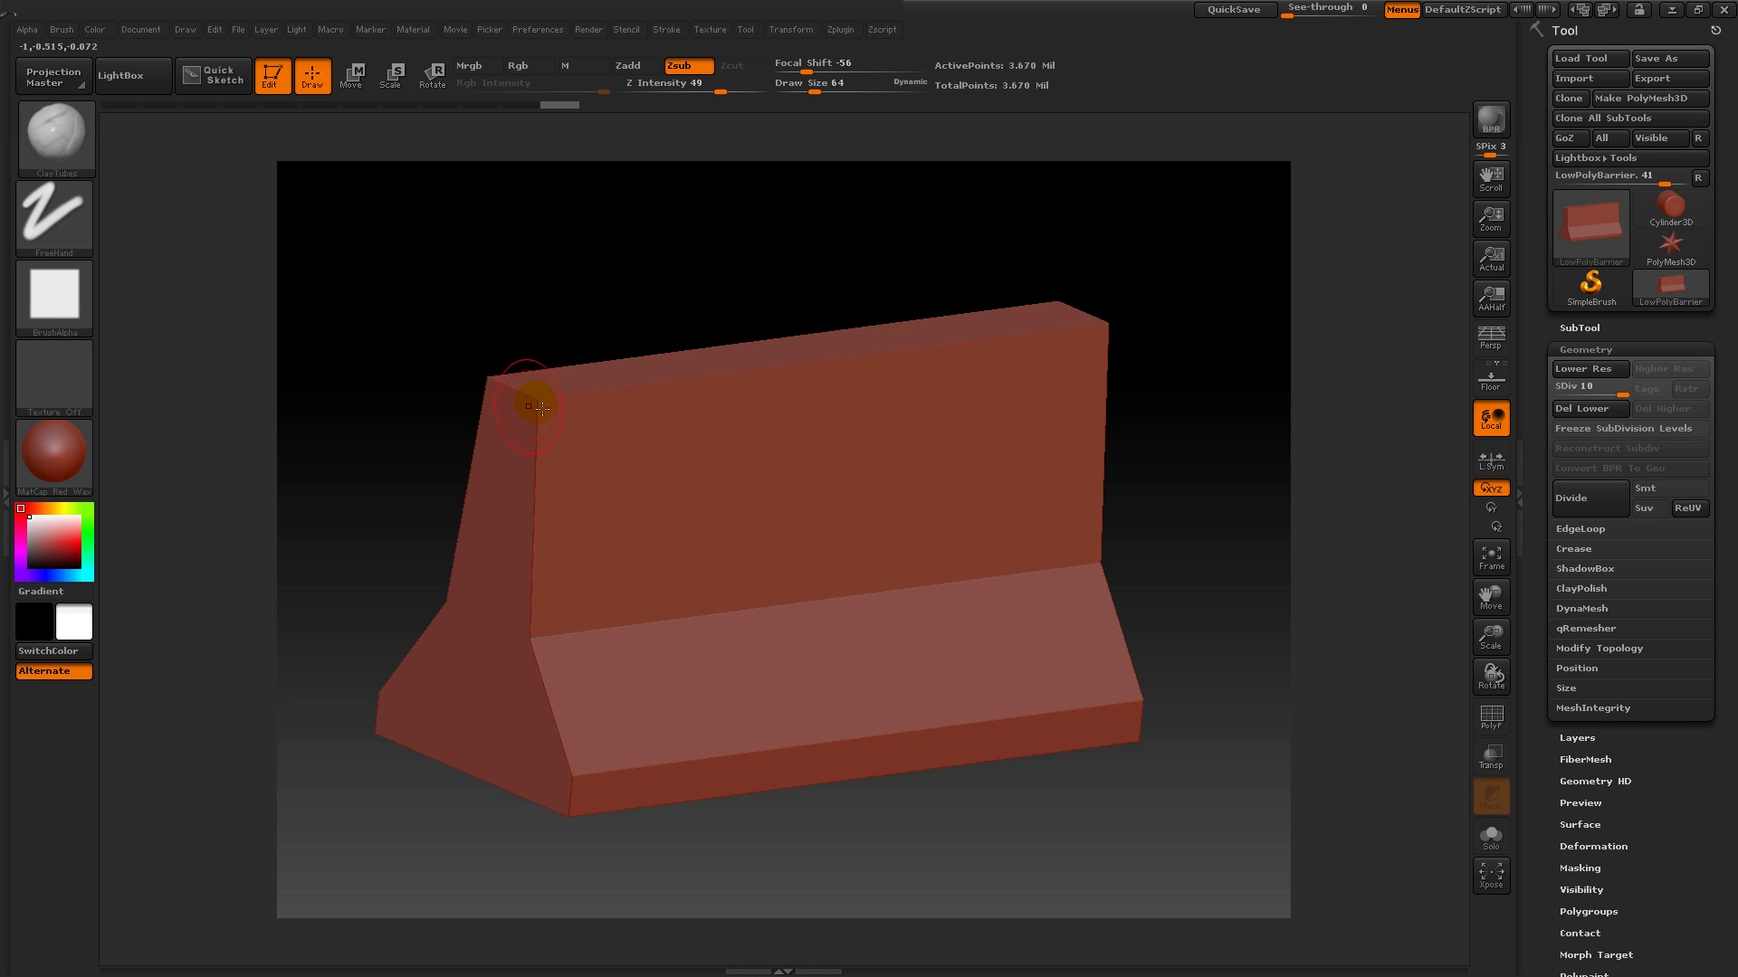
# Step: At brush size 68, chip the barrier's top-left corner and front left edge, undoing one stroke
pyautogui.moveTo(815, 92); pyautogui.dragTo(801, 91)
pyautogui.moveTo(547, 299)
pyautogui.mouseDown()
pyautogui.moveTo(506, 335)
pyautogui.moveTo(485, 318)
pyautogui.mouseUp()
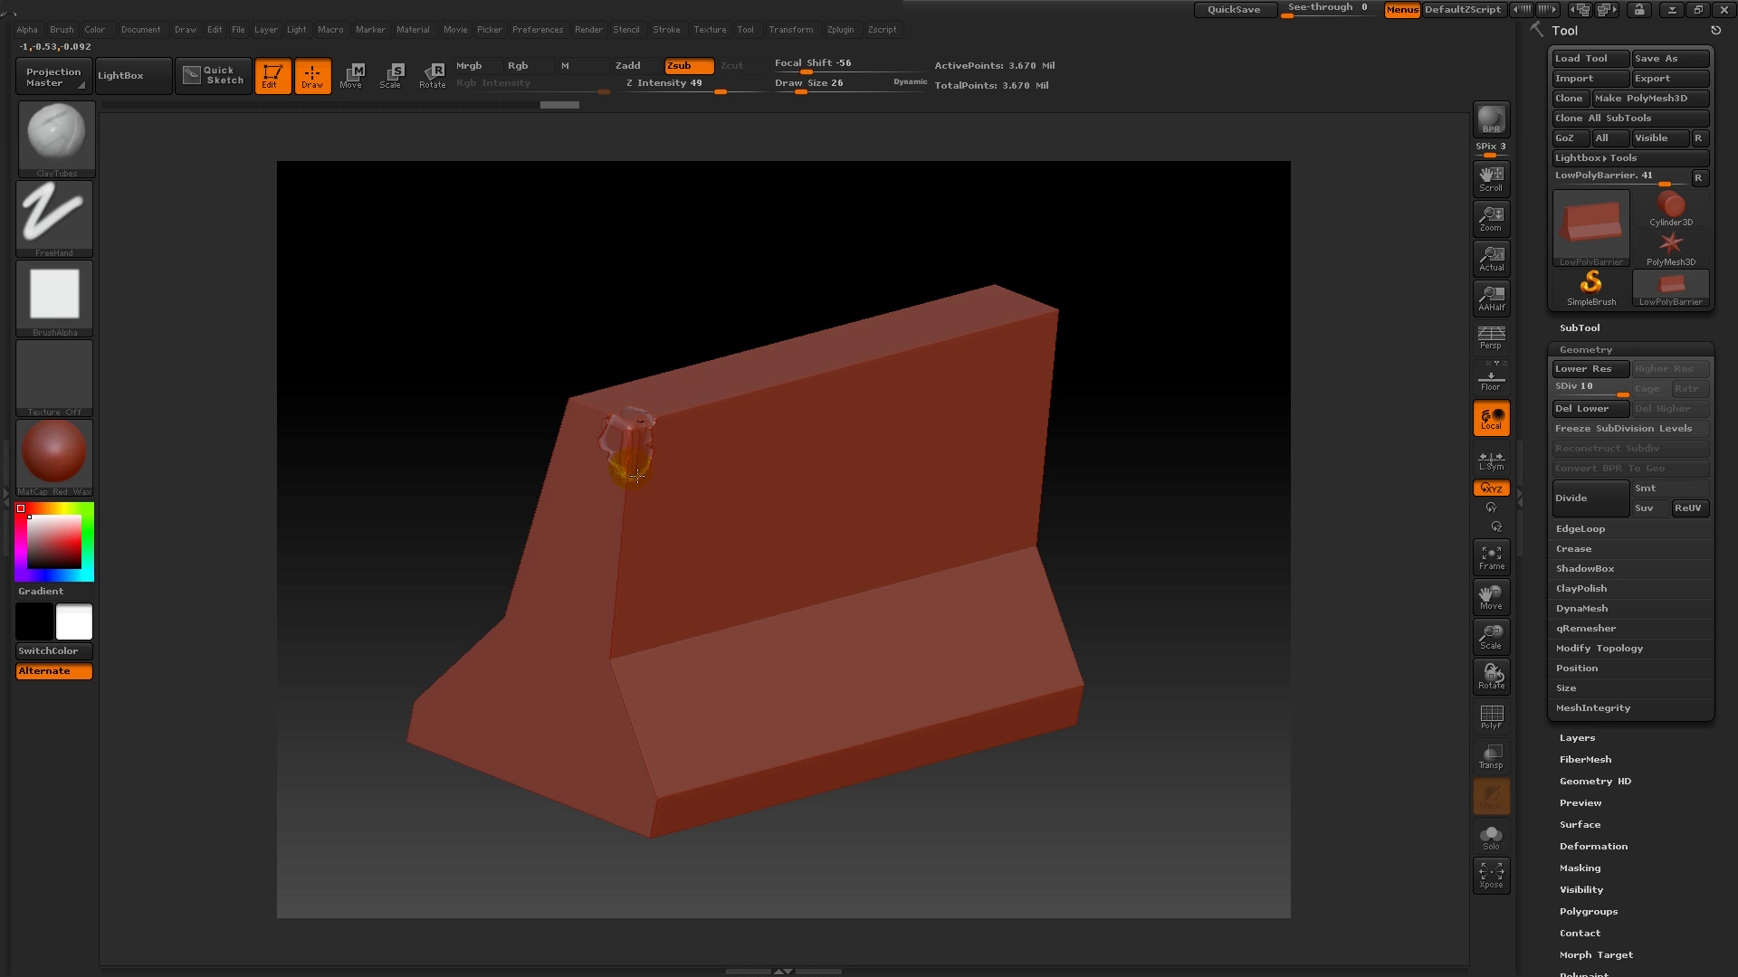
pyautogui.moveTo(562, 357); pyautogui.dragTo(555, 349)
pyautogui.moveTo(802, 91); pyautogui.dragTo(814, 92)
pyautogui.moveTo(687, 451)
pyautogui.mouseDown()
pyautogui.moveTo(628, 433)
pyautogui.moveTo(629, 459)
pyautogui.moveTo(667, 463)
pyautogui.mouseUp()
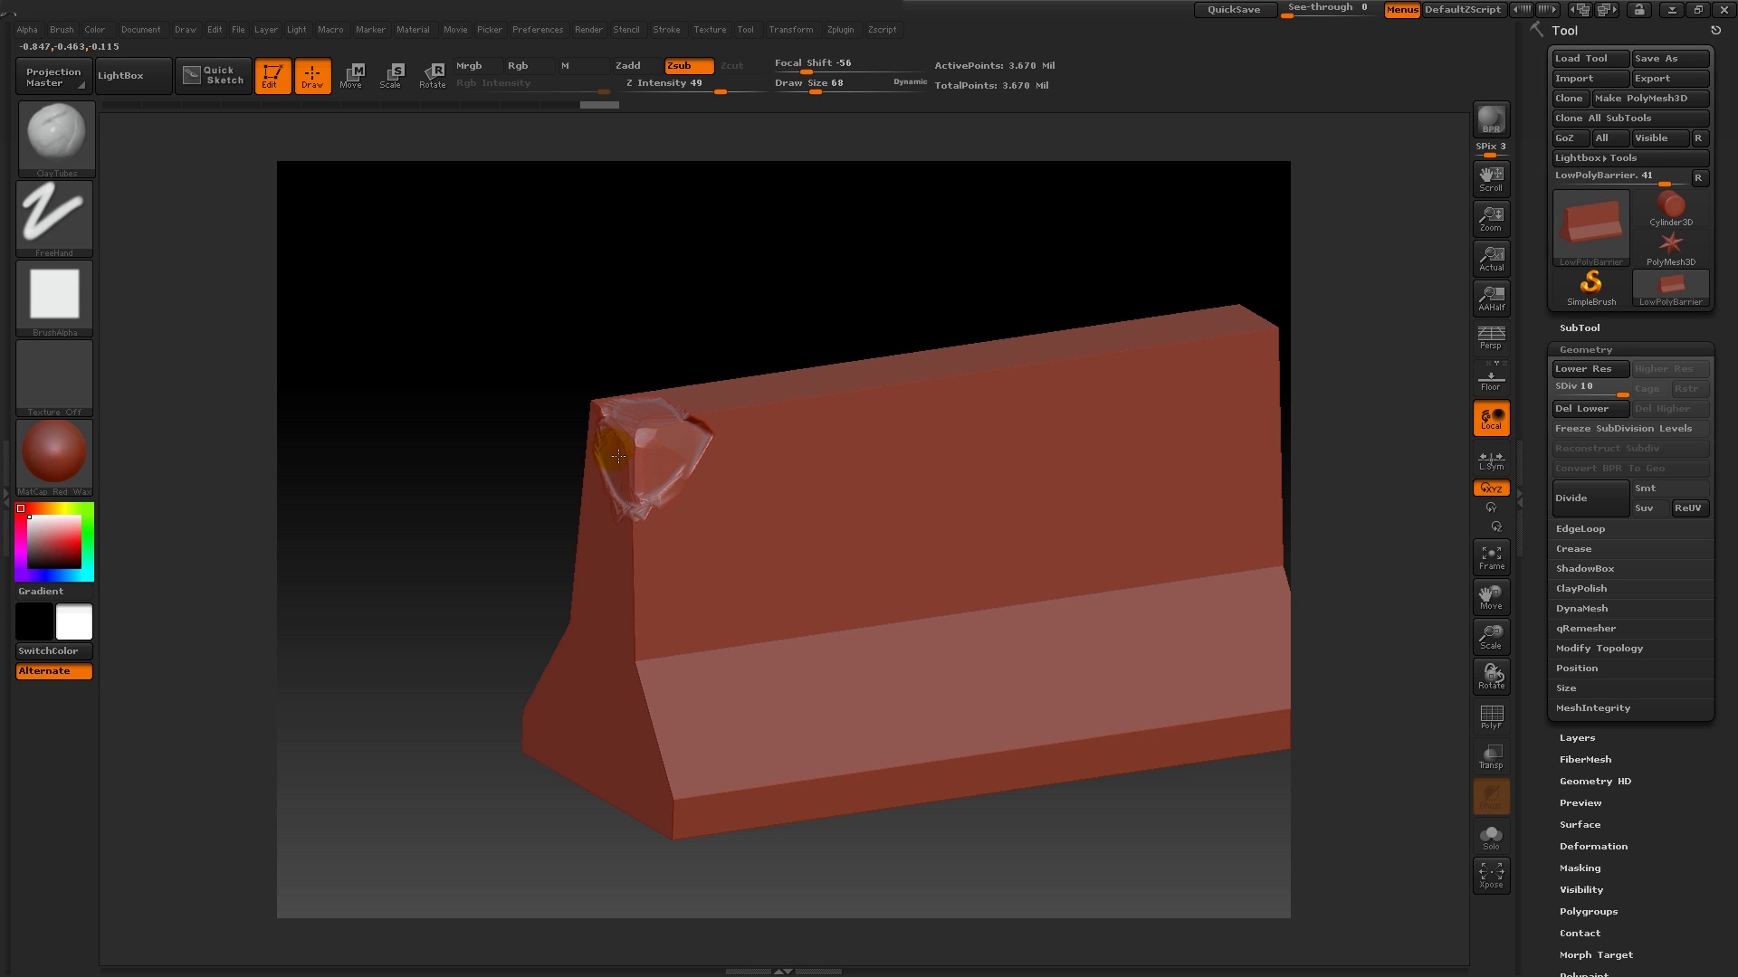
pyautogui.moveTo(660, 451); pyautogui.dragTo(639, 457)
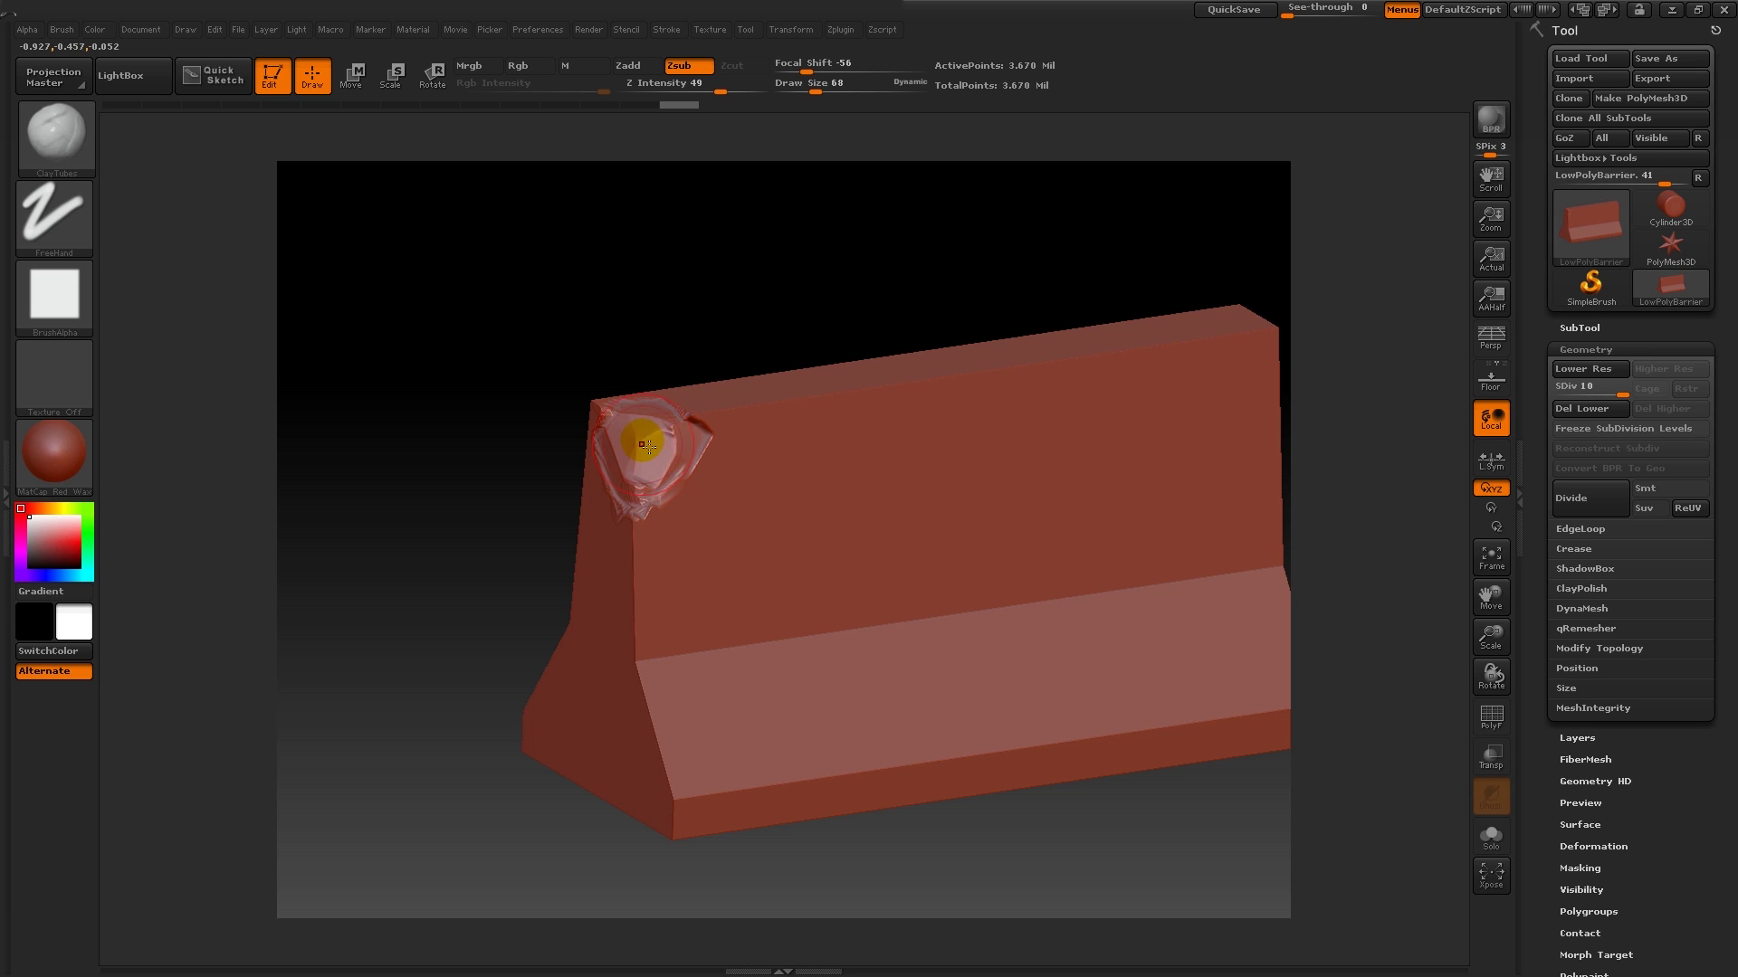
pyautogui.moveTo(632, 385)
pyautogui.mouseDown()
pyautogui.moveTo(621, 350)
pyautogui.moveTo(673, 354)
pyautogui.moveTo(634, 557)
pyautogui.moveTo(628, 494)
pyautogui.moveTo(638, 670)
pyautogui.moveTo(674, 784)
pyautogui.moveTo(613, 683)
pyautogui.moveTo(663, 778)
pyautogui.mouseUp()
pyautogui.moveTo(506, 778)
pyautogui.mouseDown()
pyautogui.moveTo(496, 555)
pyautogui.moveTo(675, 606)
pyautogui.moveTo(697, 769)
pyautogui.mouseUp()
pyautogui.moveTo(697, 769); pyautogui.dragTo(719, 667, button='right')
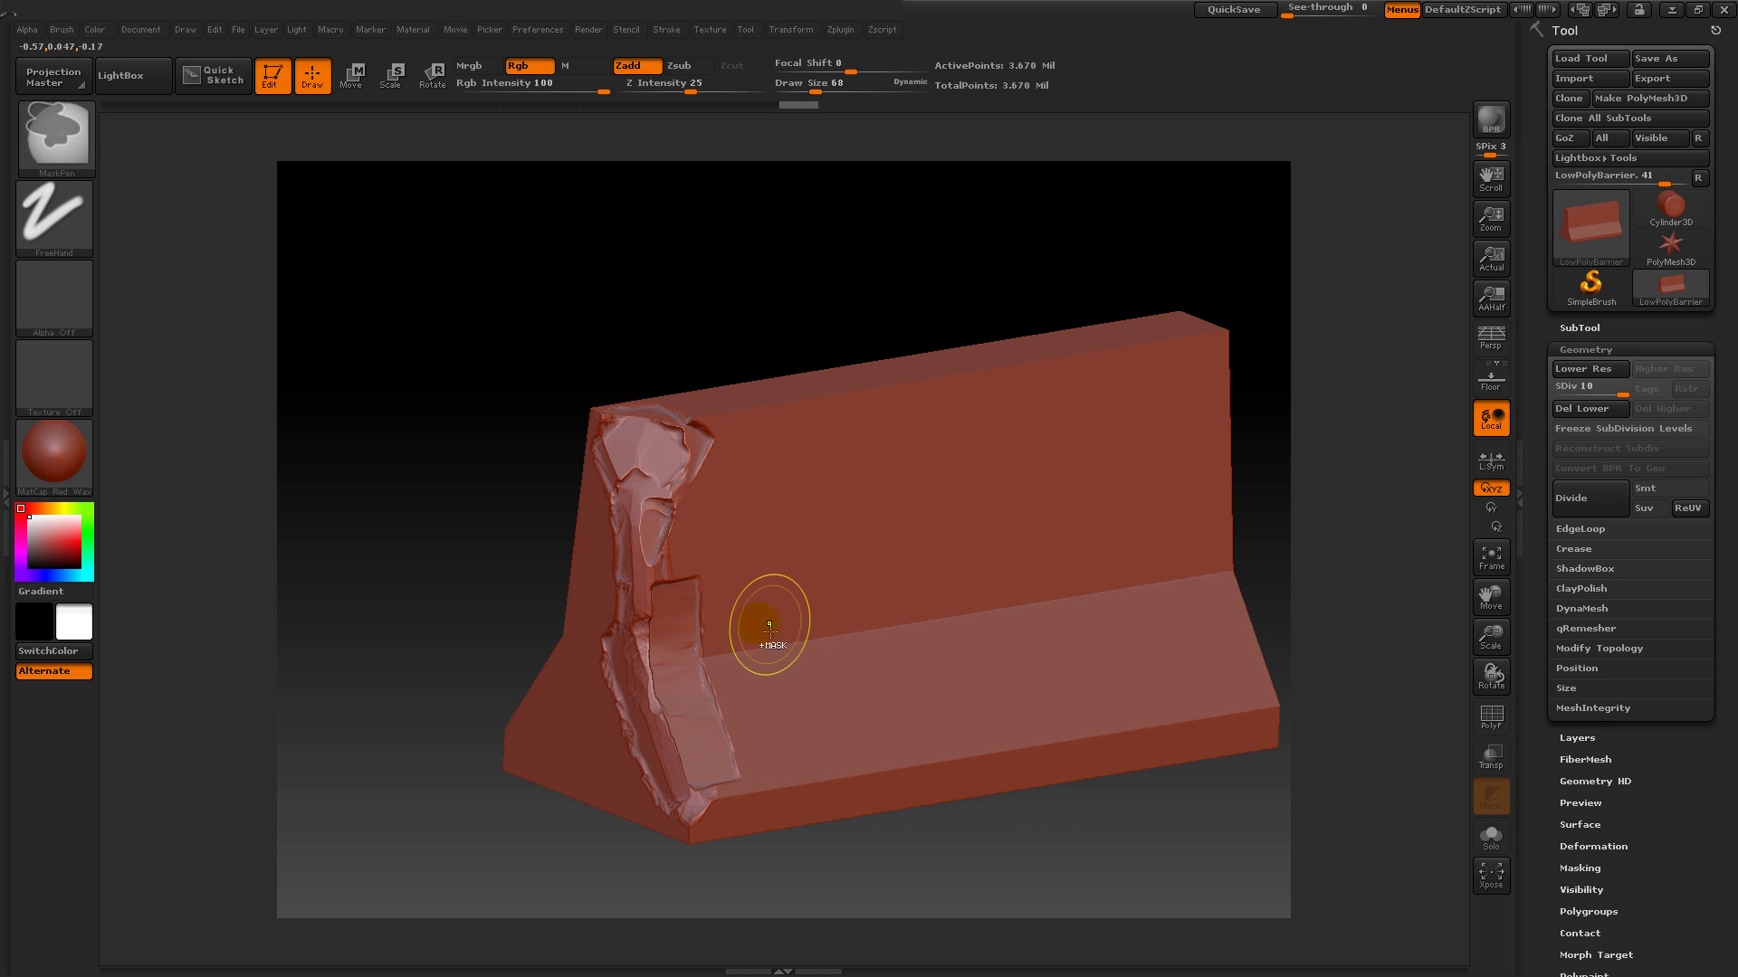
pyautogui.hotkey('ctrl', 'z')
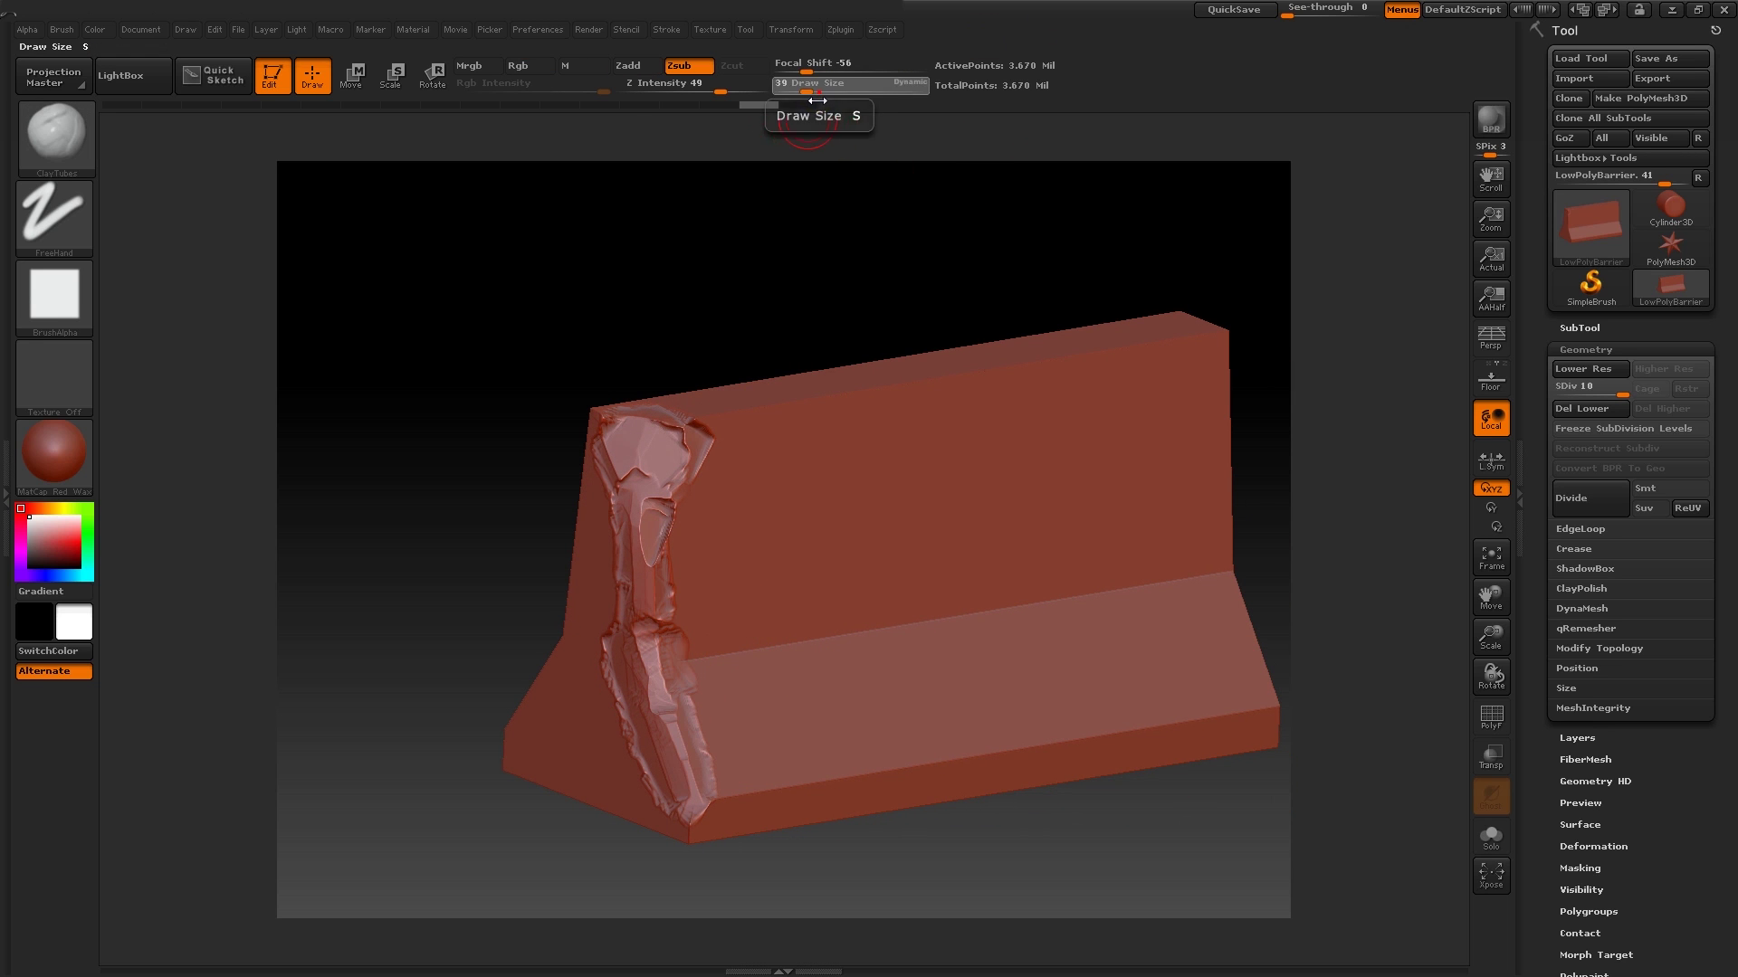
# Step: At brush size 50, chip the front and top edges and carve a rough circular gouge into the face
pyautogui.moveTo(823, 94); pyautogui.dragTo(810, 94)
pyautogui.moveTo(642, 565)
pyautogui.mouseDown()
pyautogui.moveTo(686, 662)
pyautogui.moveTo(670, 644)
pyautogui.moveTo(659, 721)
pyautogui.moveTo(697, 803)
pyautogui.moveTo(748, 804)
pyautogui.moveTo(680, 827)
pyautogui.moveTo(702, 840)
pyautogui.moveTo(658, 818)
pyautogui.moveTo(775, 830)
pyautogui.moveTo(762, 836)
pyautogui.moveTo(781, 807)
pyautogui.moveTo(728, 781)
pyautogui.moveTo(694, 717)
pyautogui.mouseUp()
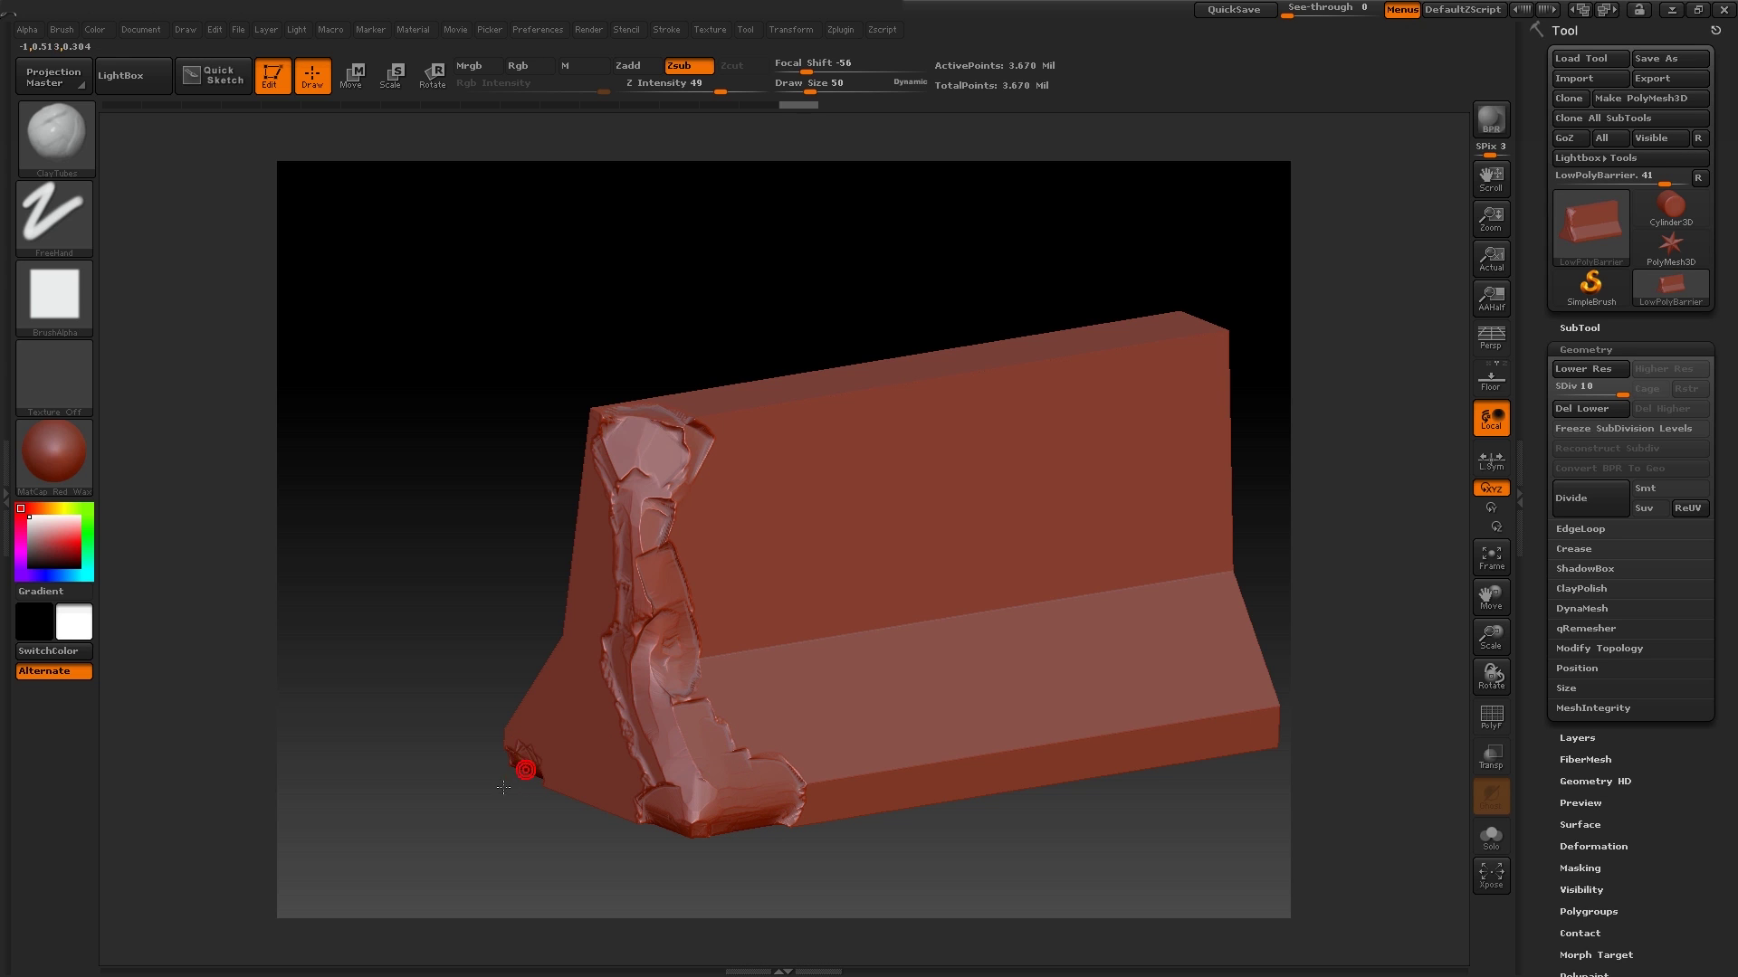
pyautogui.moveTo(504, 621)
pyautogui.mouseDown()
pyautogui.moveTo(480, 633)
pyautogui.moveTo(505, 643)
pyautogui.mouseUp()
pyautogui.moveTo(674, 452)
pyautogui.mouseDown()
pyautogui.moveTo(883, 414)
pyautogui.moveTo(747, 452)
pyautogui.moveTo(786, 457)
pyautogui.moveTo(726, 447)
pyautogui.moveTo(699, 471)
pyautogui.moveTo(684, 468)
pyautogui.moveTo(708, 445)
pyautogui.moveTo(636, 448)
pyautogui.moveTo(712, 501)
pyautogui.mouseUp()
pyautogui.moveTo(820, 626)
pyautogui.mouseDown()
pyautogui.moveTo(825, 667)
pyautogui.moveTo(860, 615)
pyautogui.moveTo(838, 593)
pyautogui.moveTo(809, 614)
pyautogui.moveTo(854, 681)
pyautogui.moveTo(820, 666)
pyautogui.moveTo(847, 651)
pyautogui.moveTo(833, 636)
pyautogui.moveTo(852, 620)
pyautogui.moveTo(823, 669)
pyautogui.mouseUp()
pyautogui.moveTo(468, 661); pyautogui.dragTo(442, 586)
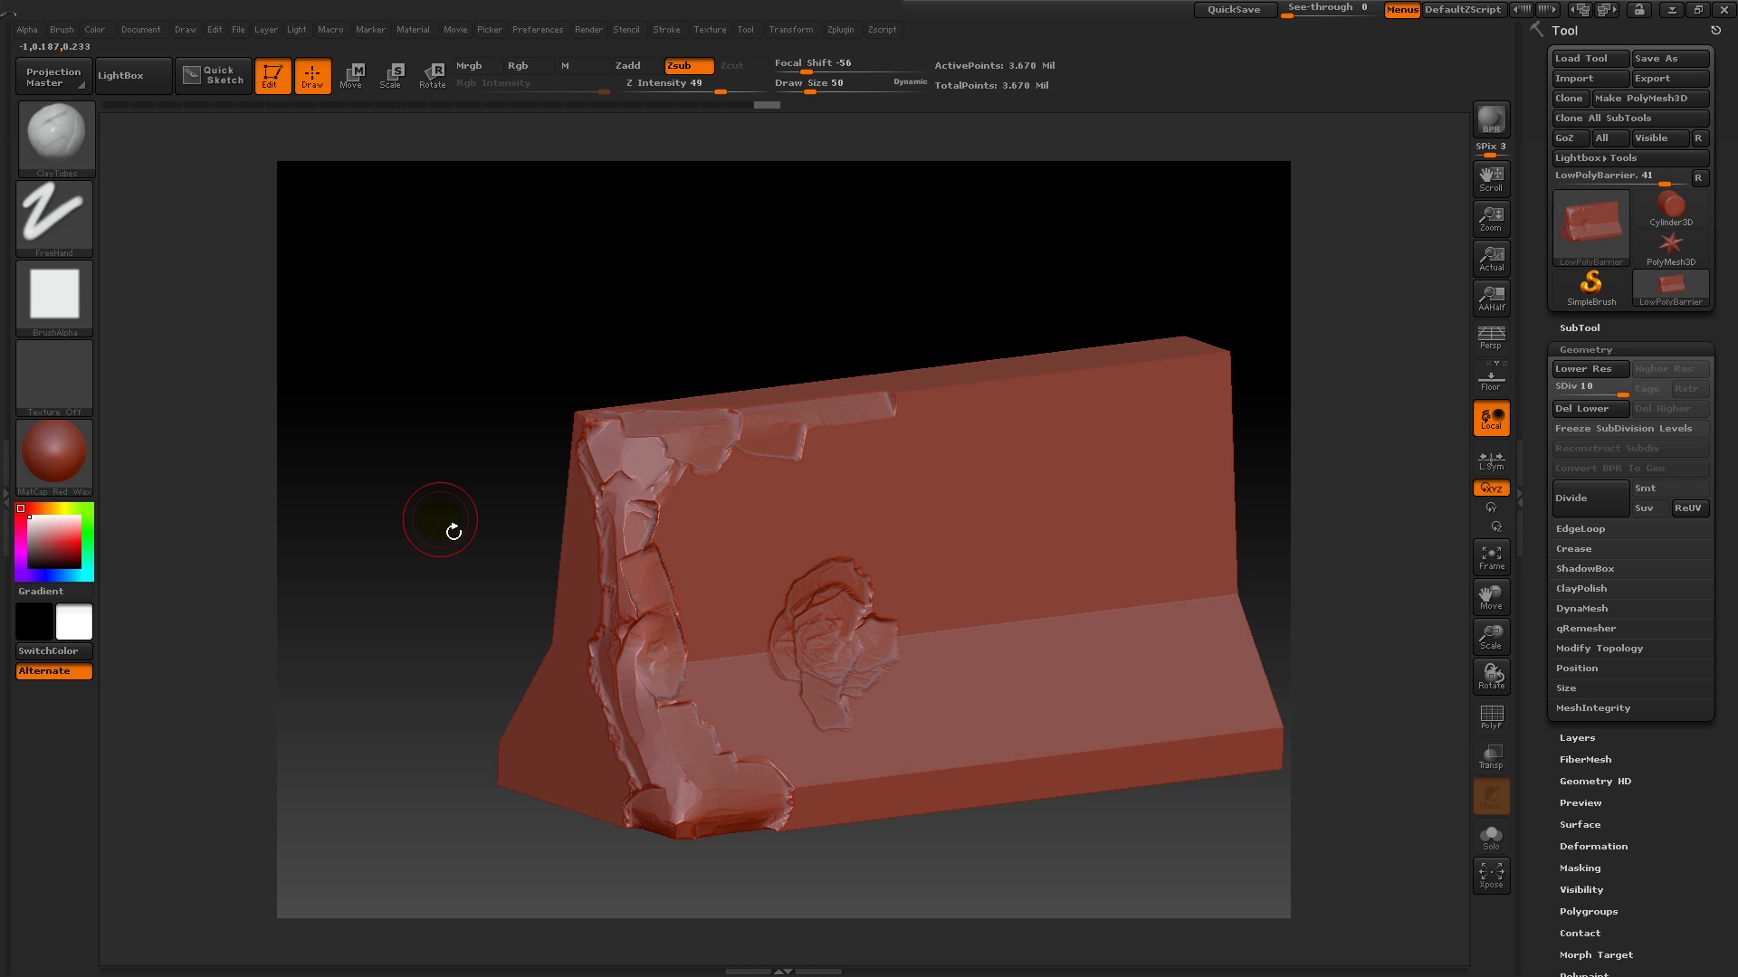
# Step: Select the XMD_Chip_D brush from the 3D Sculpting Brushes library
pyautogui.click(60, 145)
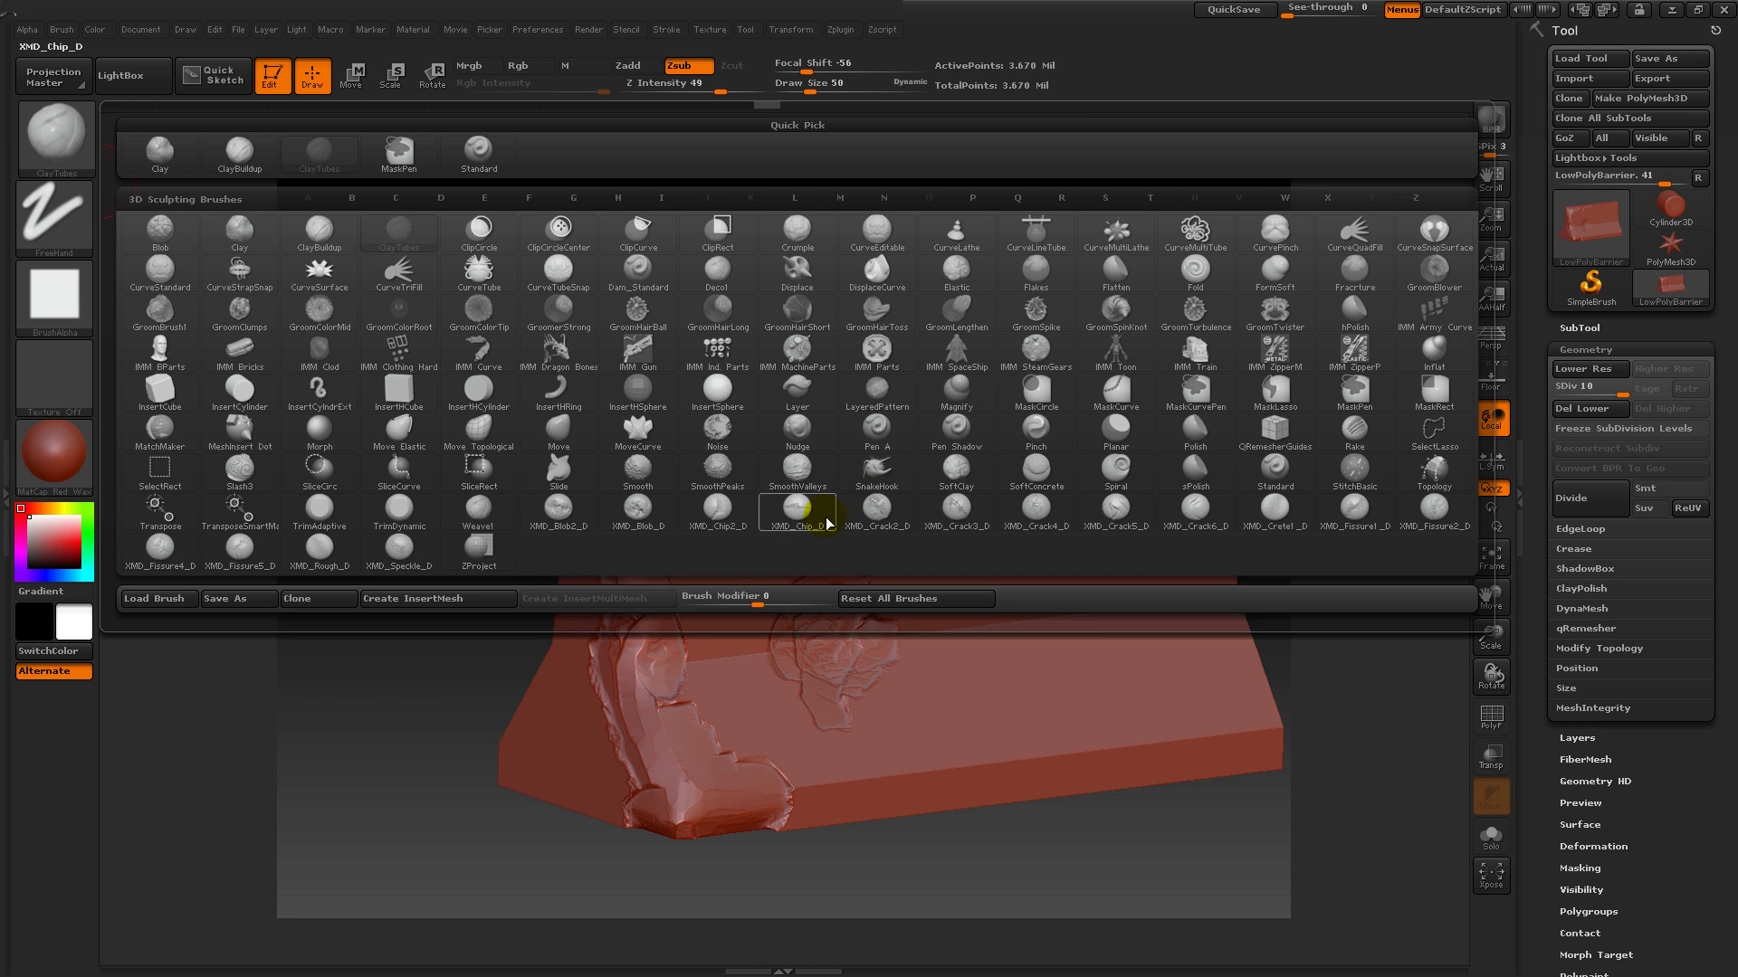
pyautogui.moveTo(825, 523)
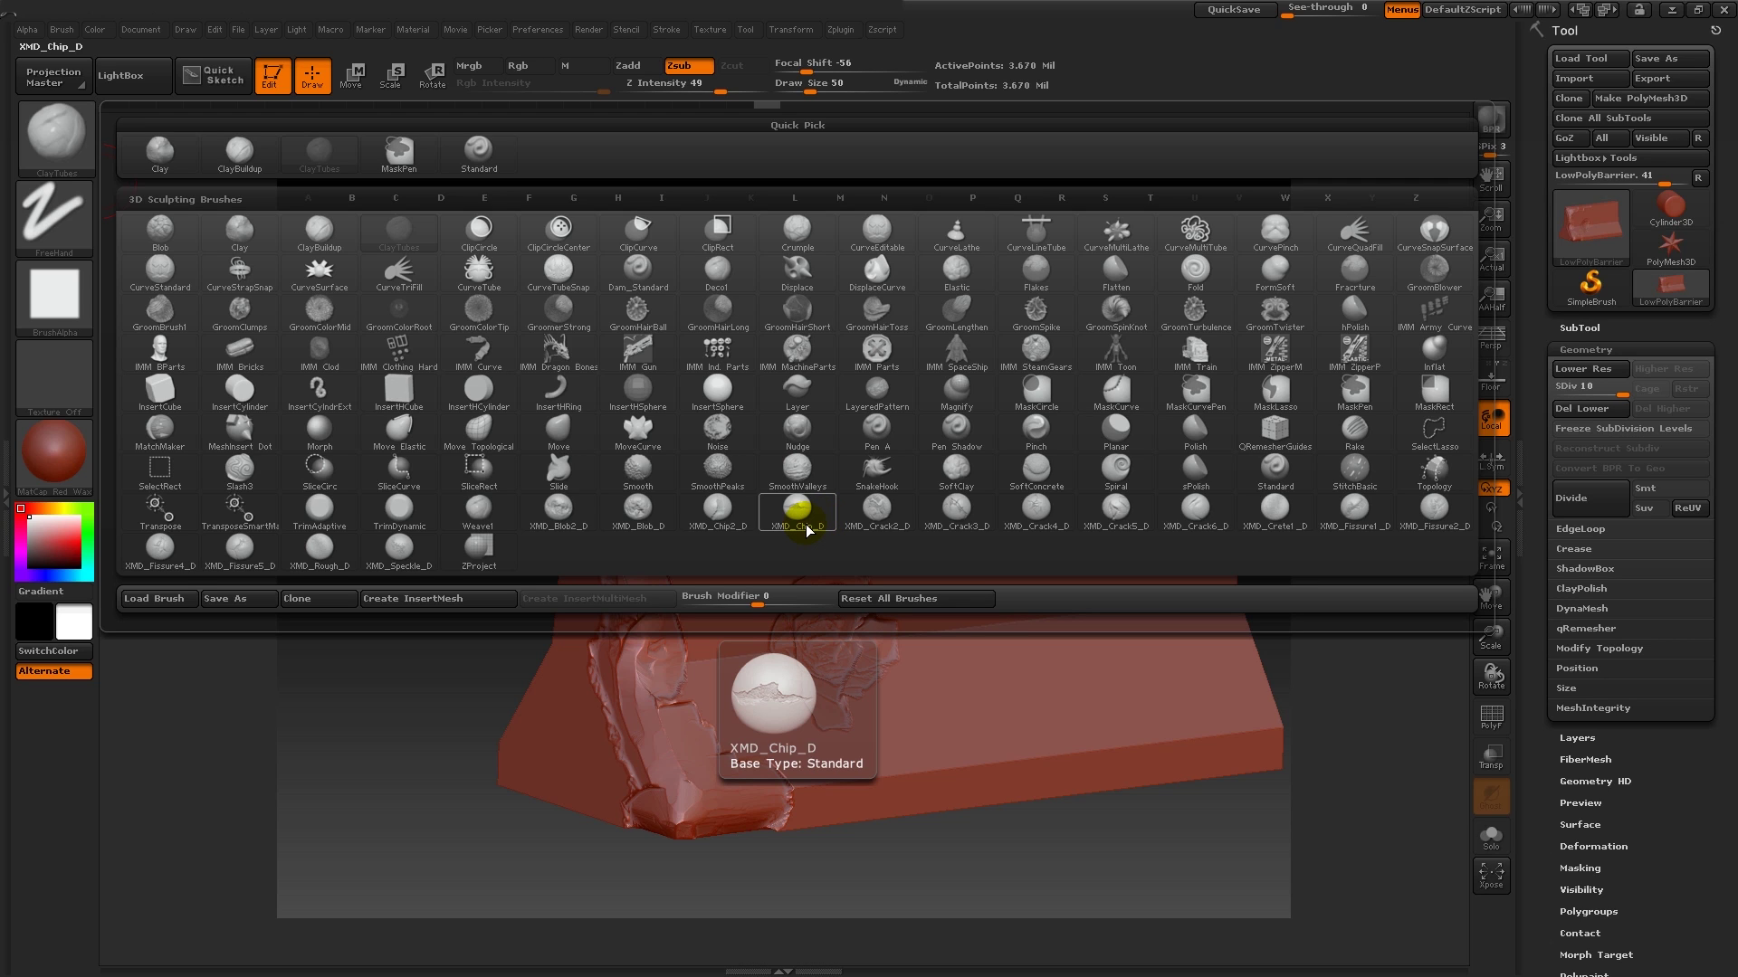
pyautogui.click(809, 530)
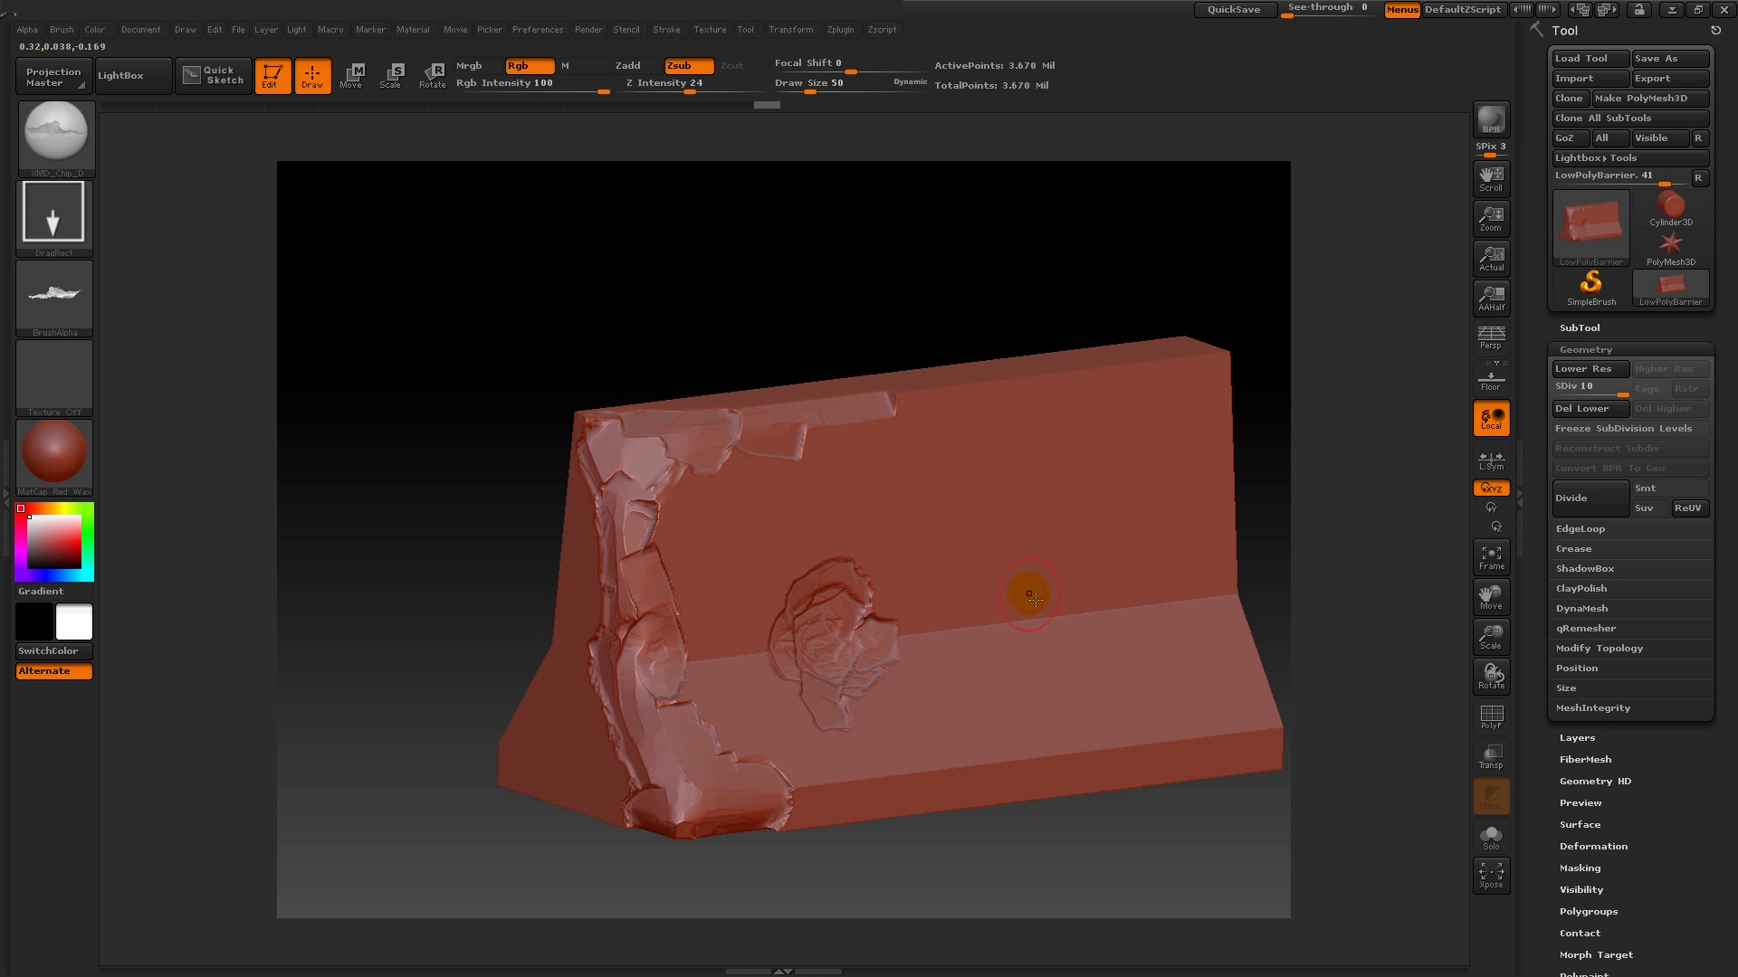
# Step: Stamp a large diagonal XMD_Chip_D gouge across the face, then an XMD_Crack3_D crack near the left side
pyautogui.moveTo(1013, 651)
pyautogui.mouseDown()
pyautogui.moveTo(935, 733)
pyautogui.moveTo(935, 799)
pyautogui.moveTo(824, 841)
pyautogui.mouseUp()
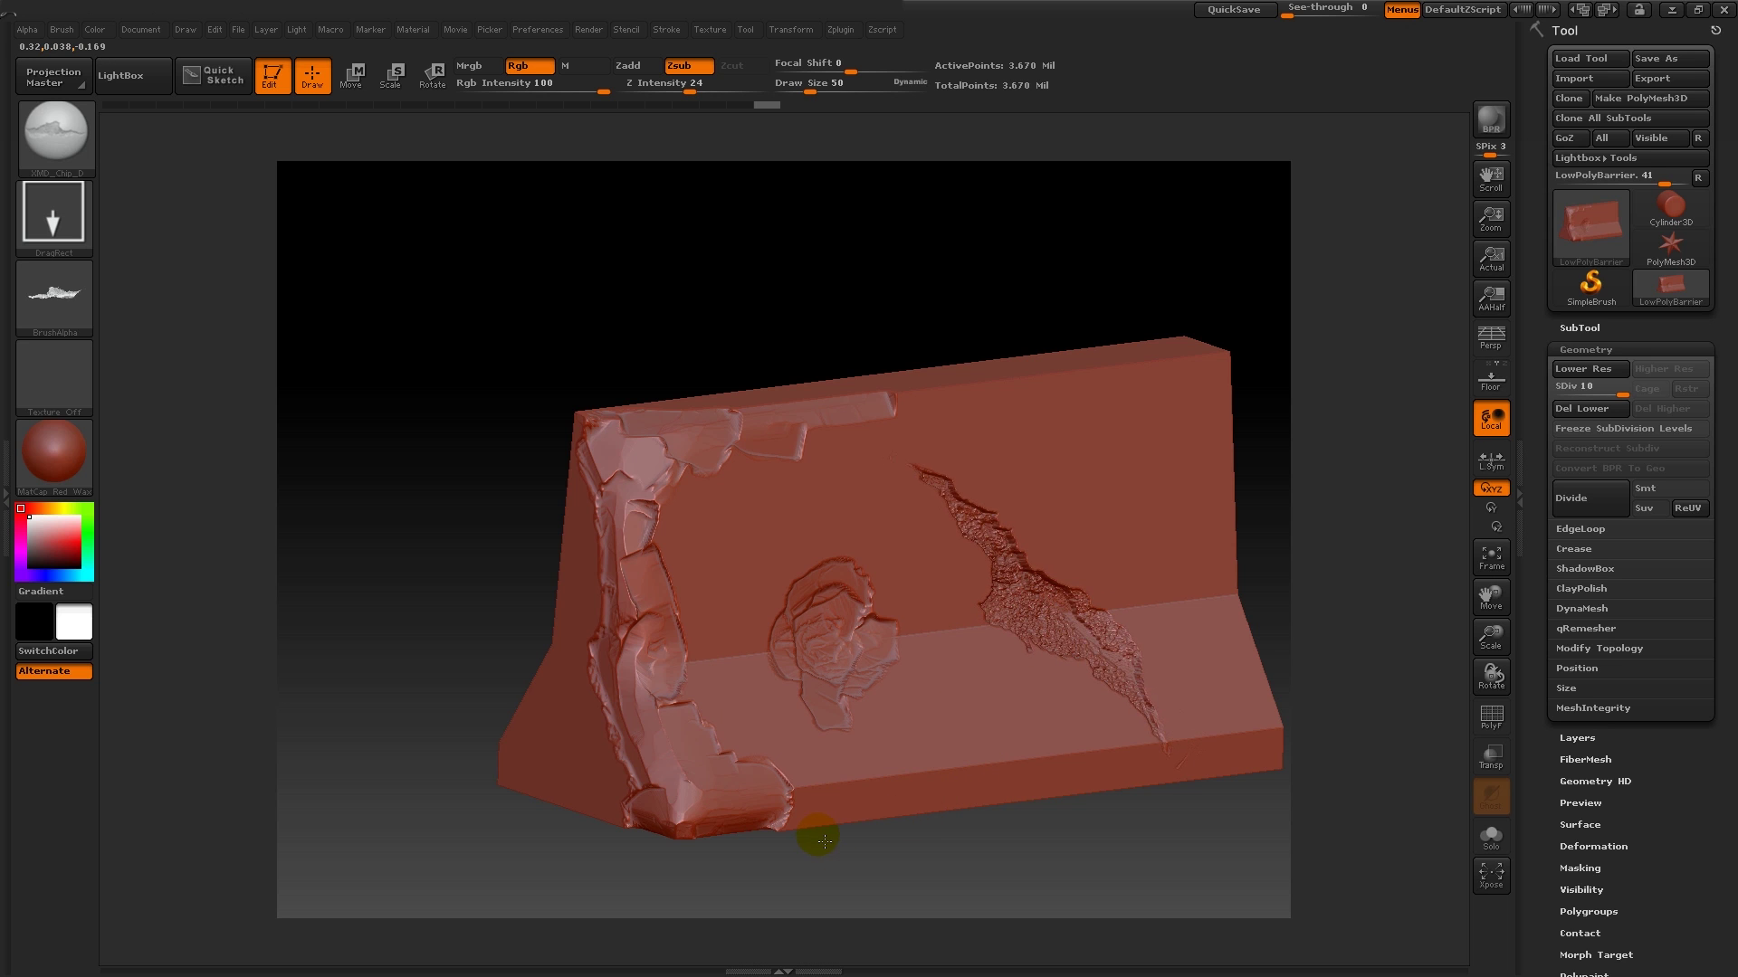
pyautogui.click(42, 154)
pyautogui.click(961, 521)
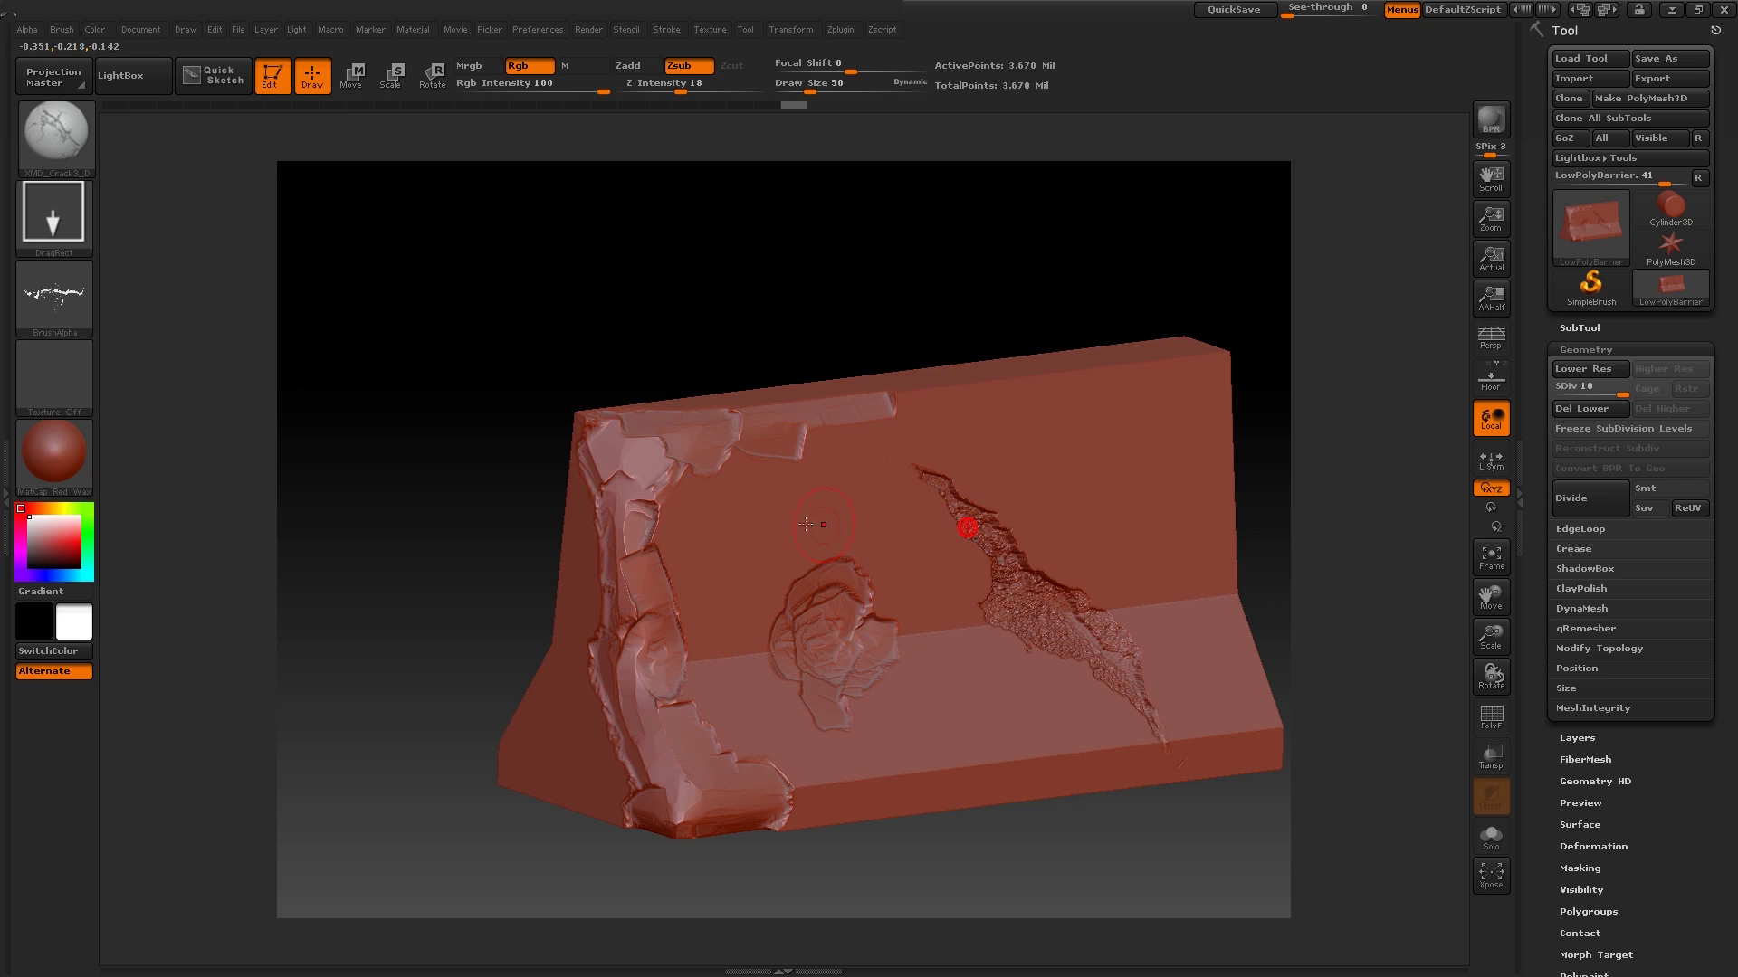
pyautogui.moveTo(764, 582)
pyautogui.mouseDown()
pyautogui.moveTo(562, 838)
pyautogui.moveTo(295, 830)
pyautogui.moveTo(391, 834)
pyautogui.moveTo(338, 741)
pyautogui.moveTo(410, 667)
pyautogui.moveTo(541, 671)
pyautogui.mouseUp()
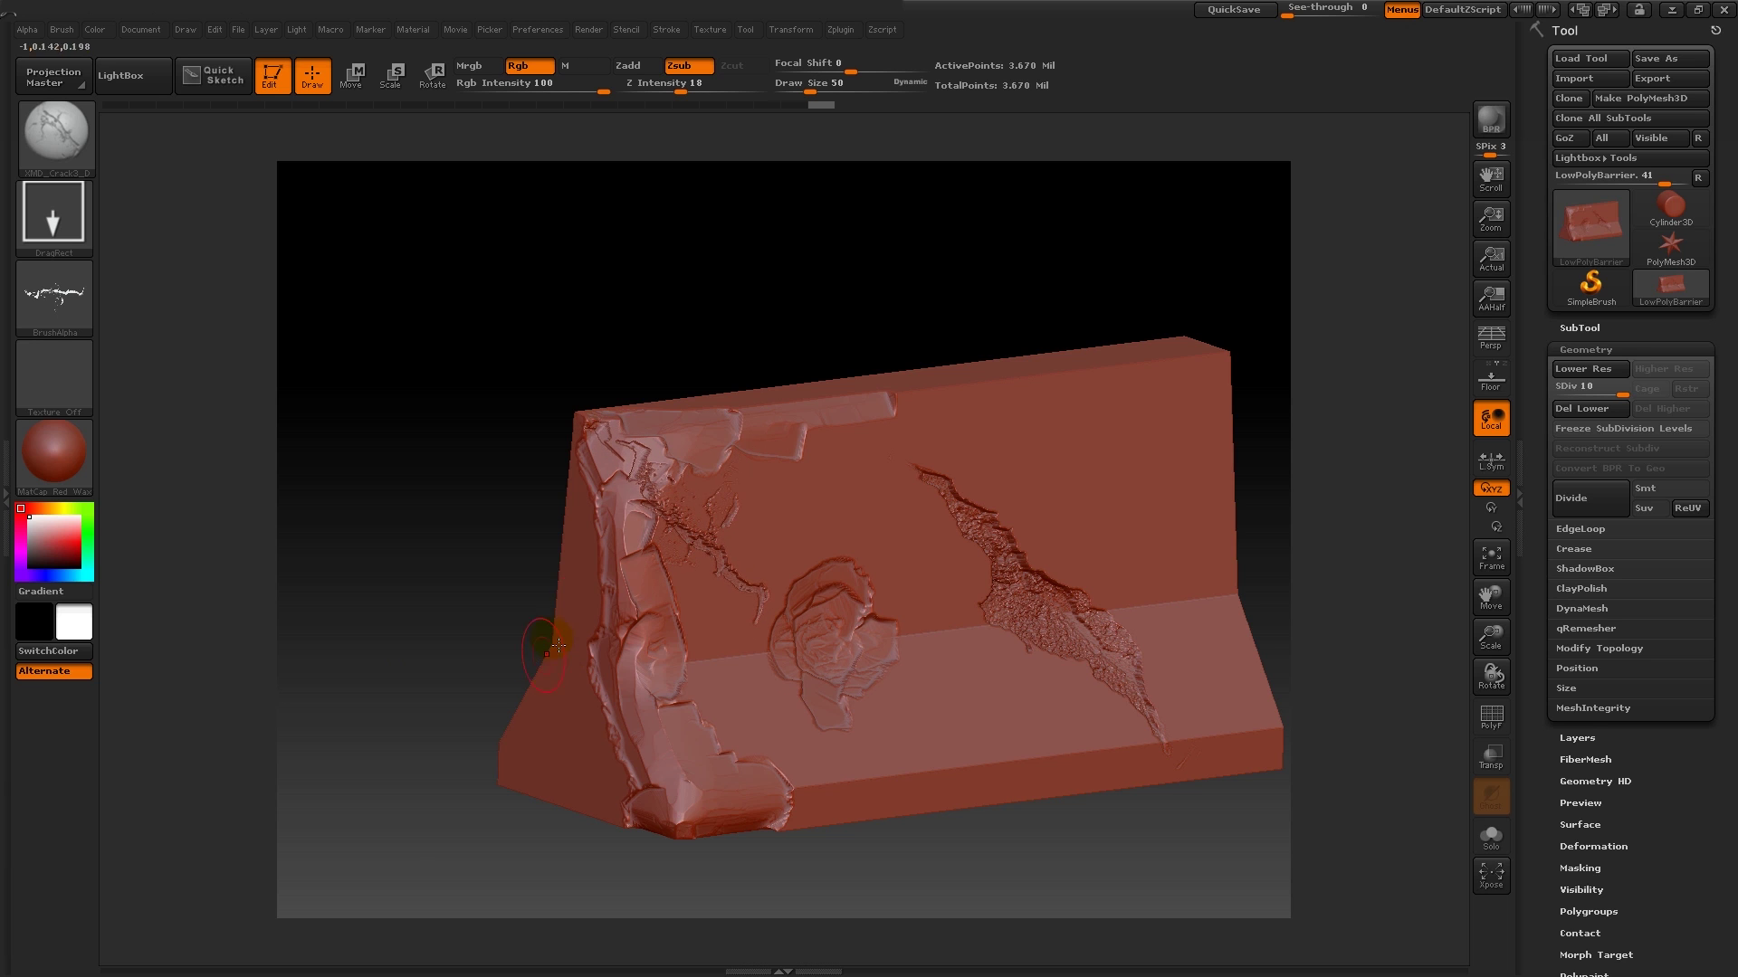
pyautogui.moveTo(737, 337); pyautogui.dragTo(671, 329)
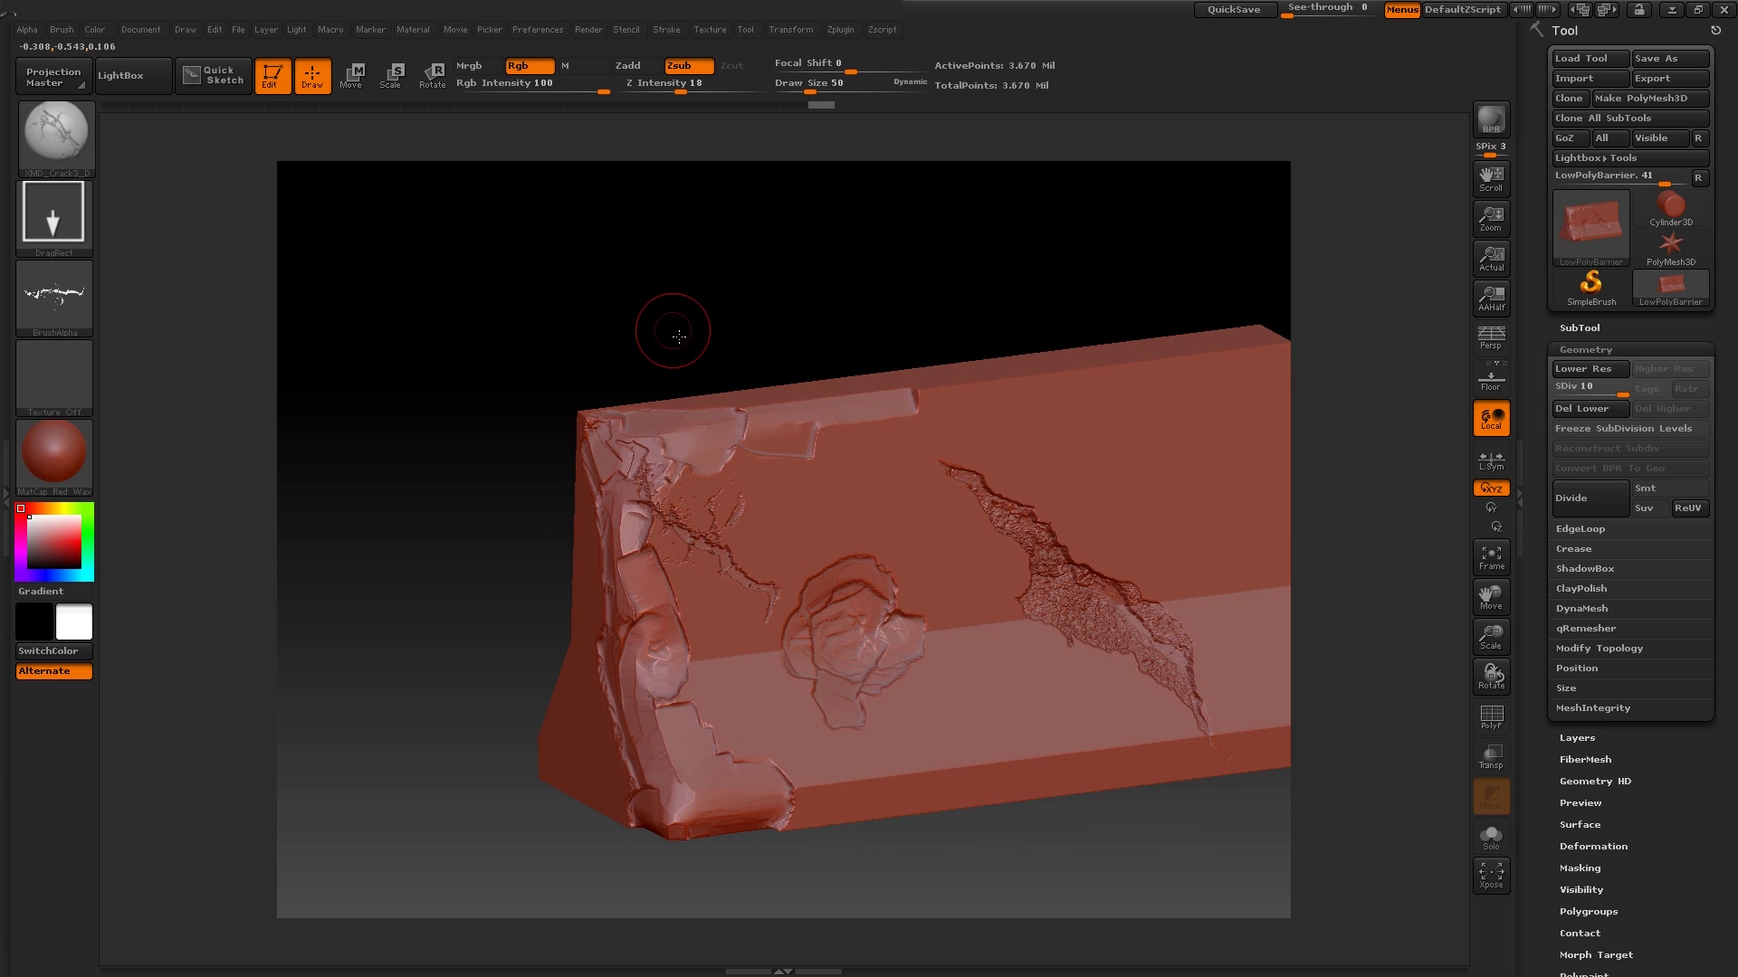
pyautogui.moveTo(1485, 600); pyautogui.dragTo(1431, 609)
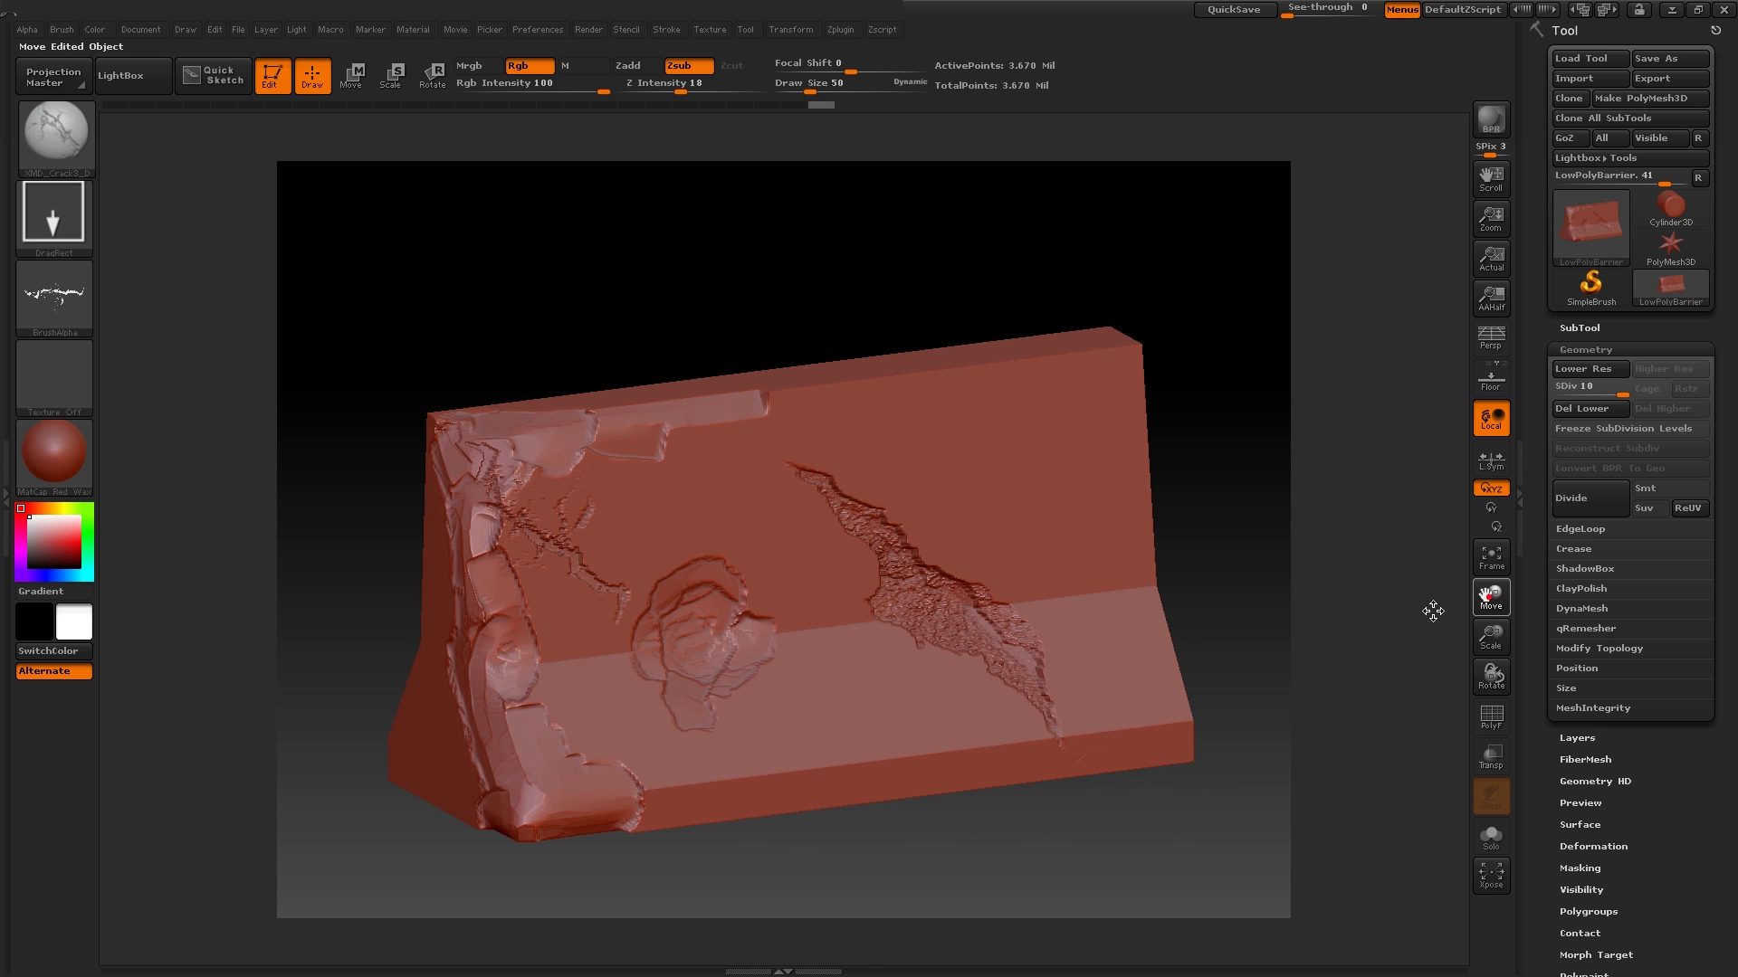
pyautogui.moveTo(834, 312)
pyautogui.mouseDown()
pyautogui.moveTo(854, 306)
pyautogui.moveTo(796, 322)
pyautogui.moveTo(830, 327)
pyautogui.moveTo(811, 302)
pyautogui.mouseUp()
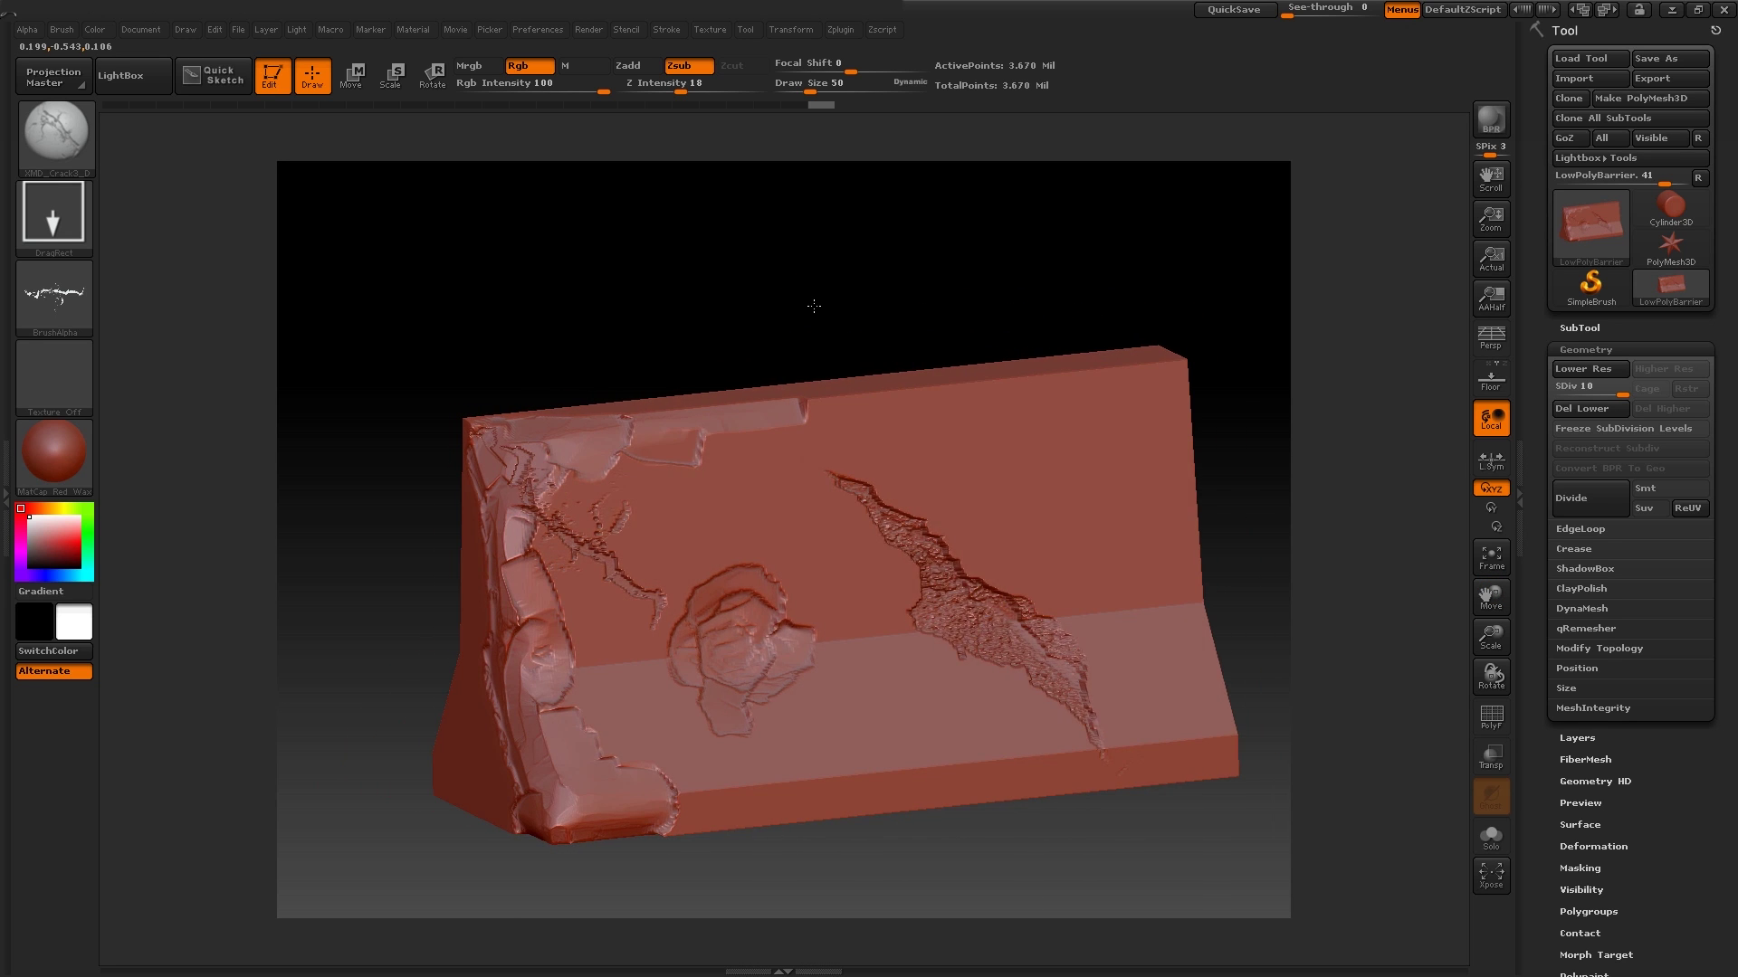